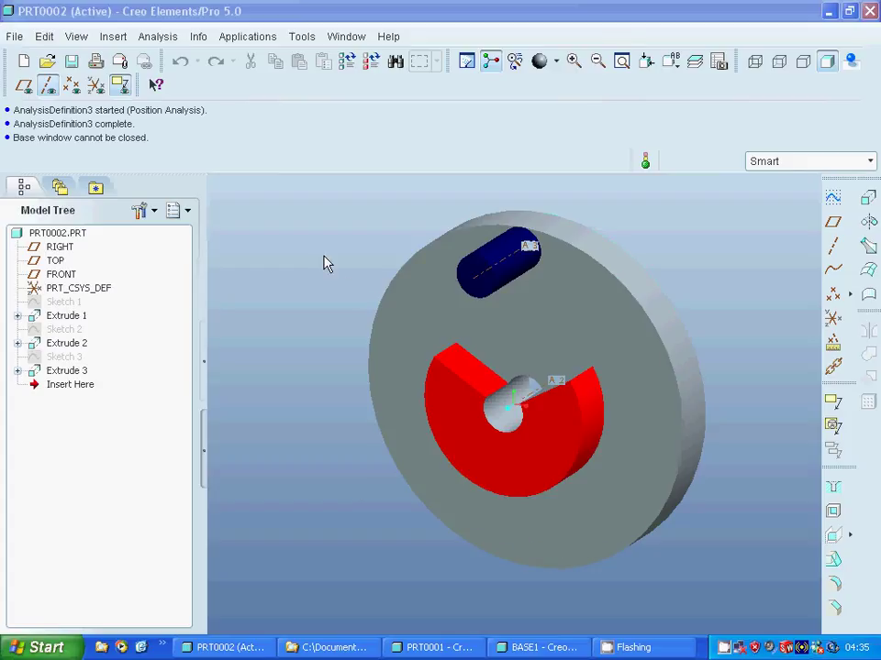
Examine the section sketch of Extrude 1 in the disc part, and quit Sketcher without saving.
{"action": "left_click", "coordinate": [17, 316]}
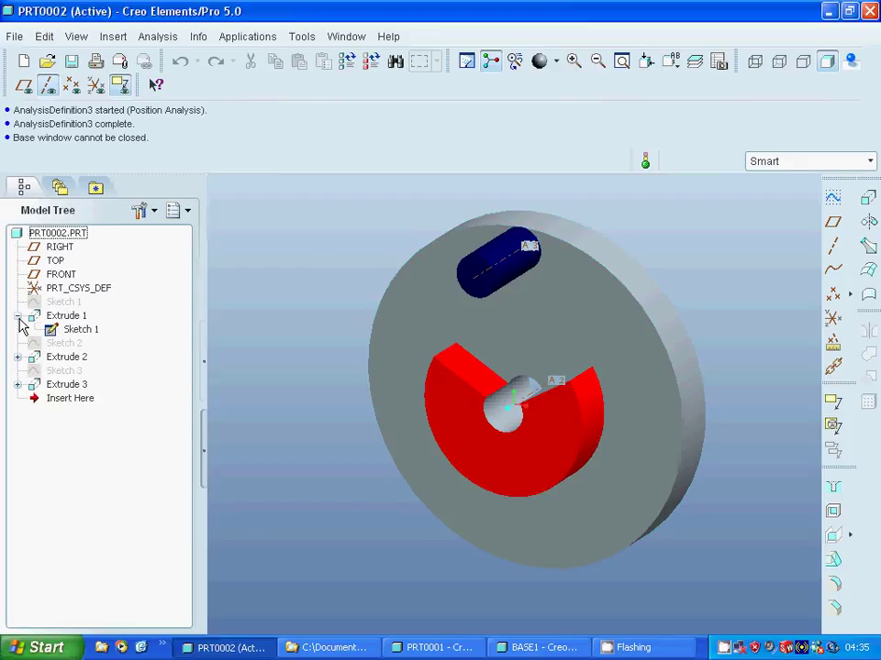
{"action": "right_click", "coordinate": [85, 333]}
{"action": "left_click", "coordinate": [147, 361]}
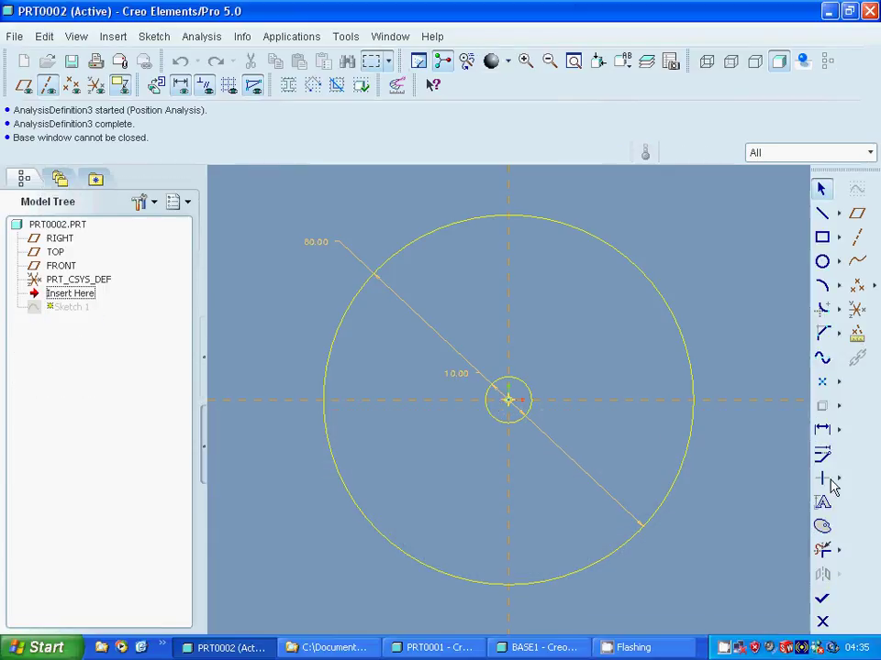
{"action": "left_click", "coordinate": [822, 622]}
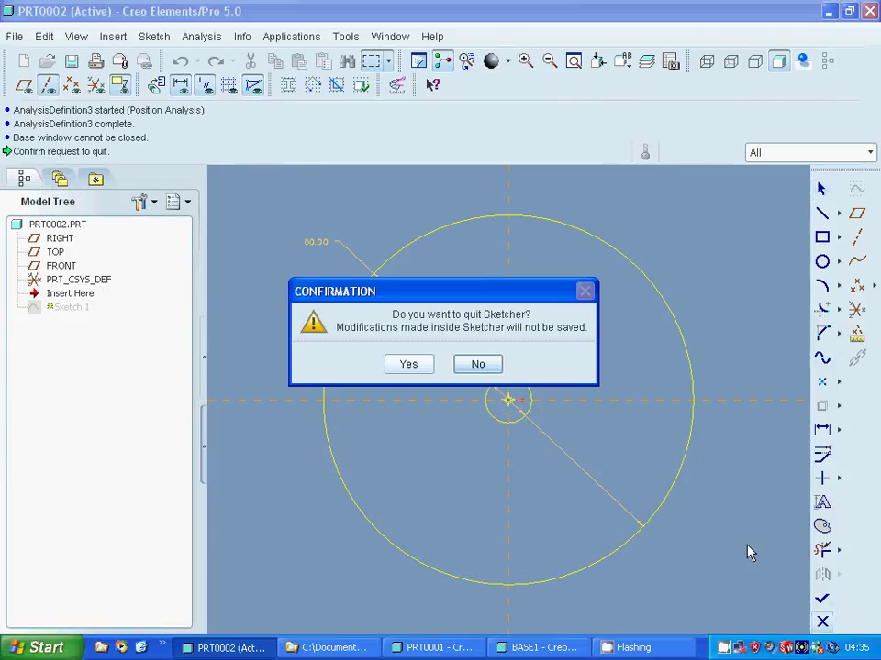
{"action": "left_click", "coordinate": [407, 364]}
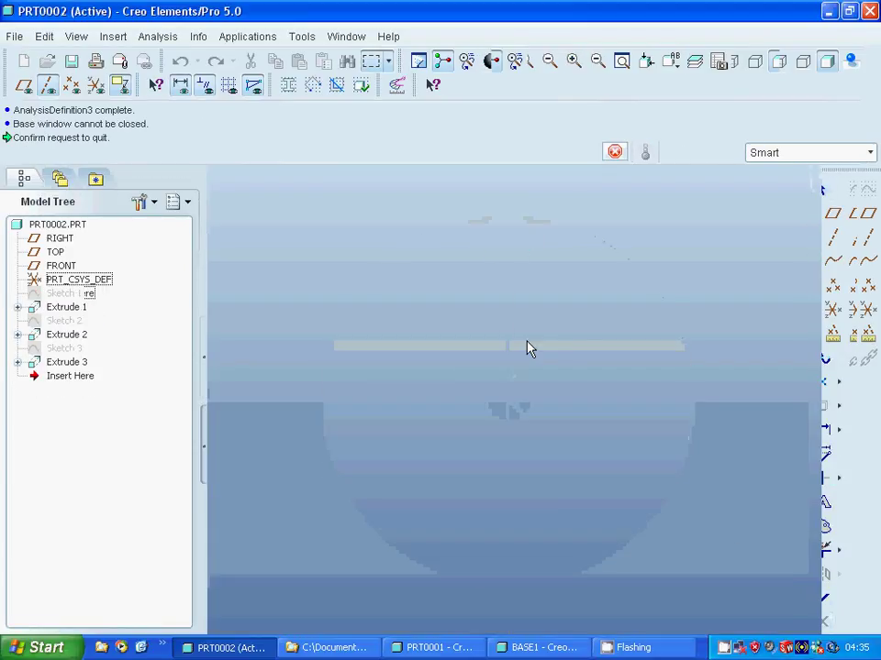
Examine the sketch of Extrude 2, moving its 120° dimension clear of the central hole, and quit Sketcher without saving.
{"action": "middle_click_drag", "start_coordinate": [712, 301], "coordinate": [663, 312]}
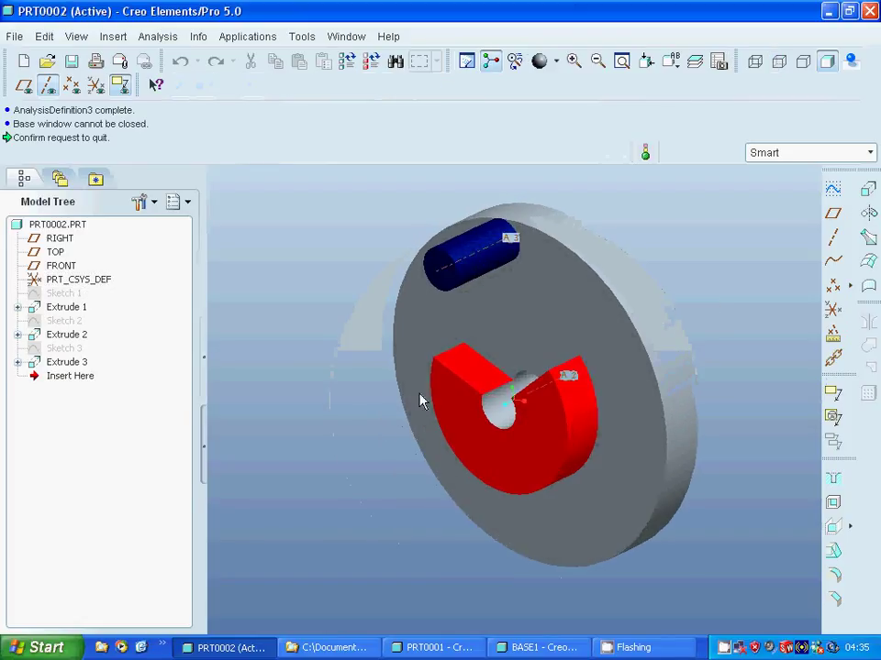
{"action": "left_click", "coordinate": [19, 334]}
{"action": "right_click", "coordinate": [74, 354]}
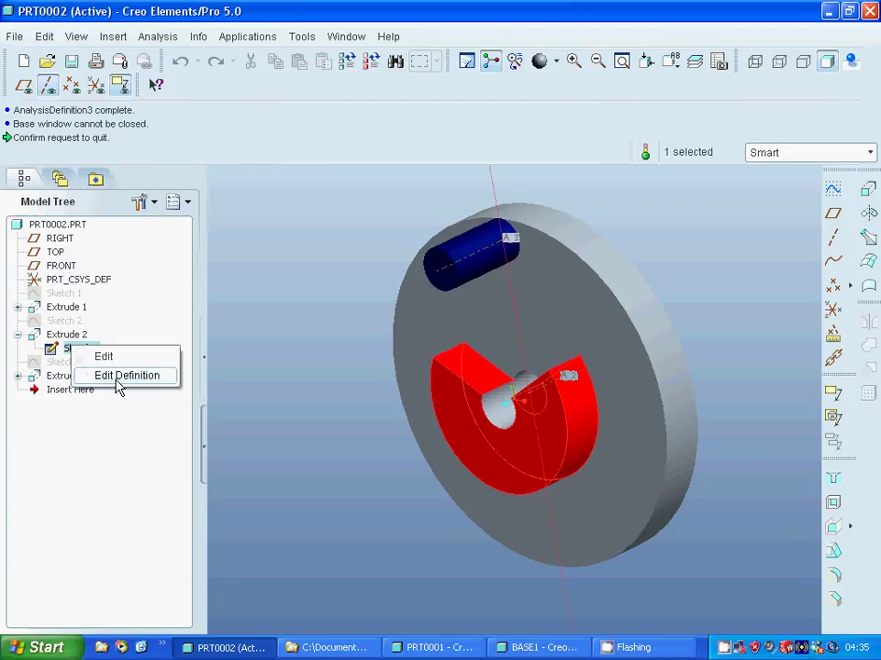
{"action": "left_click", "coordinate": [126, 376]}
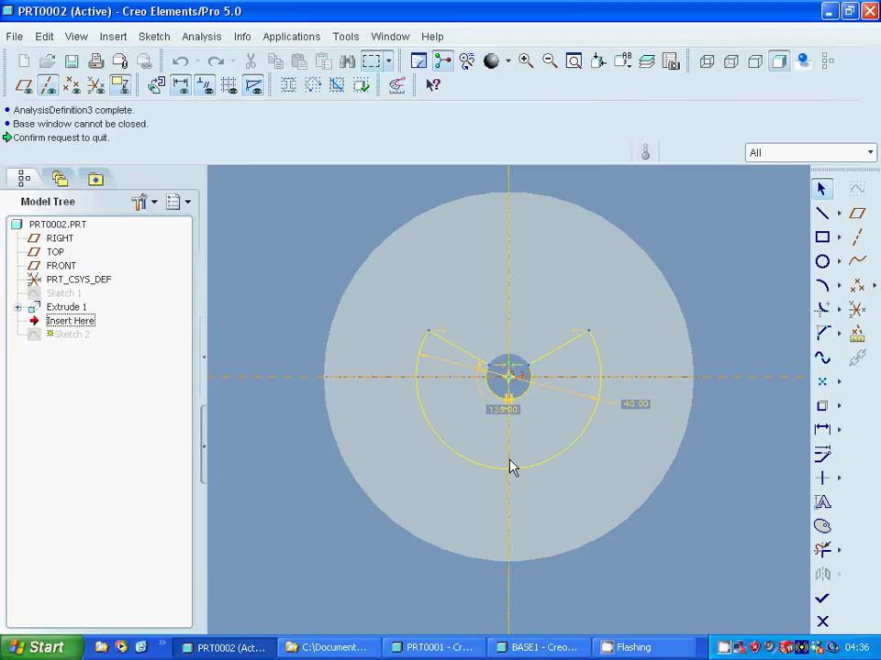
{"action": "left_click_drag", "start_coordinate": [501, 410], "coordinate": [476, 421]}
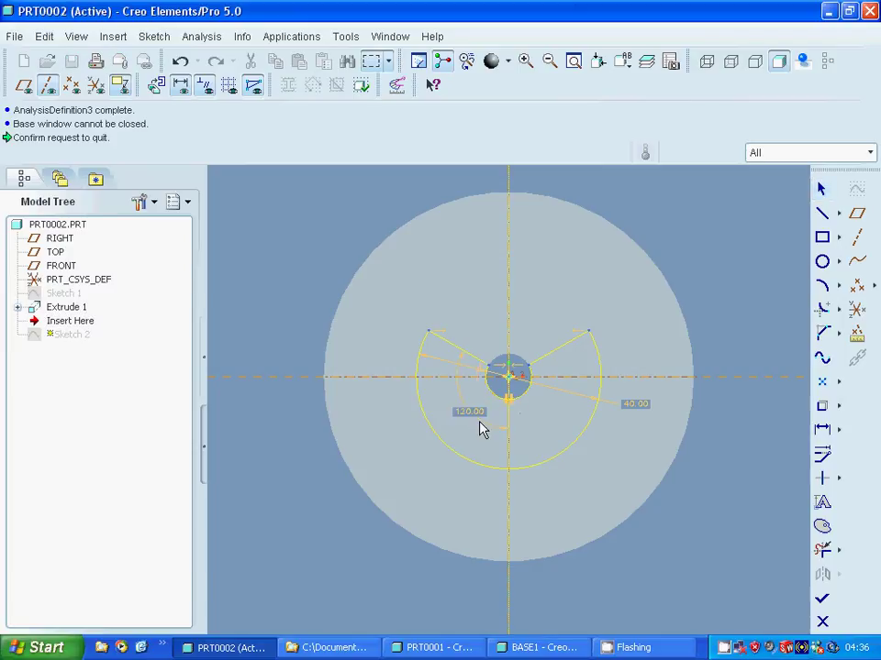
{"action": "middle_click", "coordinate": [593, 341]}
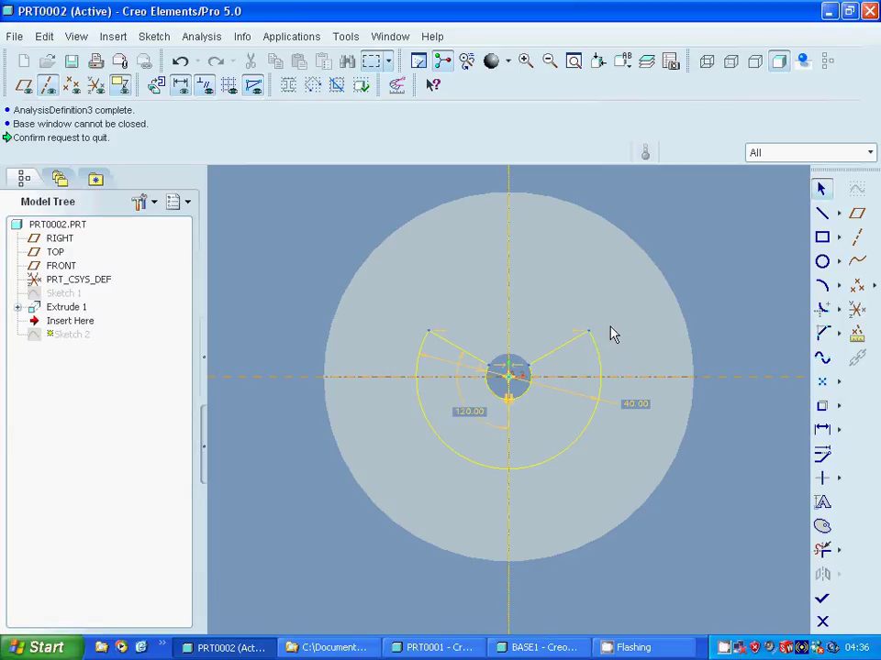
{"action": "left_click", "coordinate": [822, 622]}
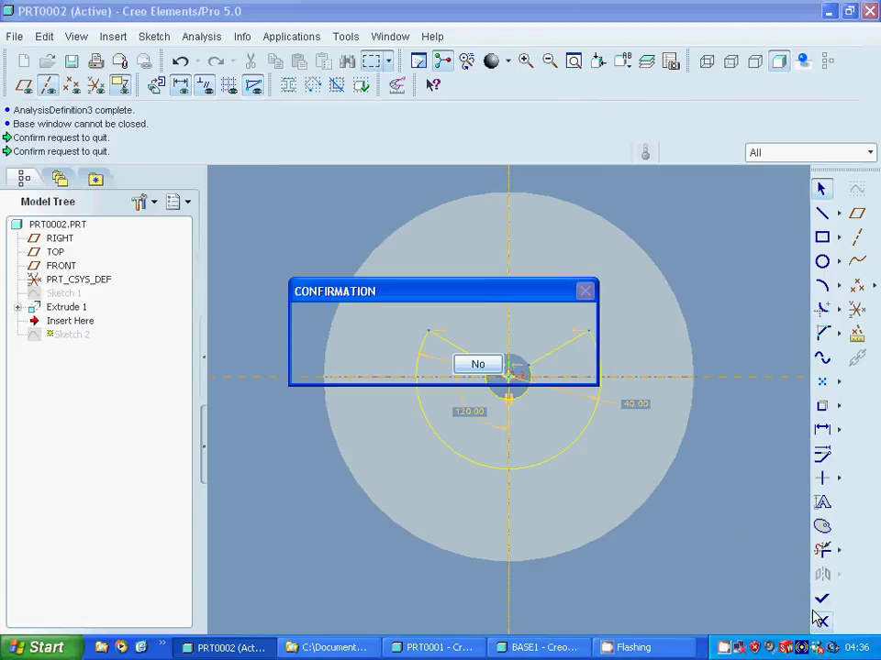
{"action": "left_click", "coordinate": [405, 364]}
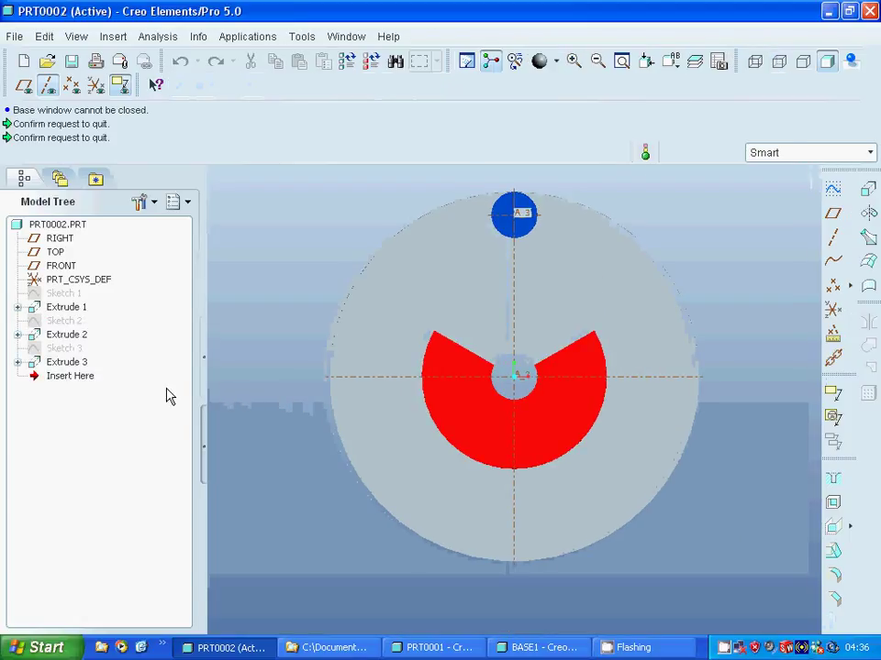
Examine the pin circle's dimensions in the sketch of Extrude 3, and quit Sketcher without saving.
{"action": "left_click", "coordinate": [17, 365]}
{"action": "left_click", "coordinate": [17, 365]}
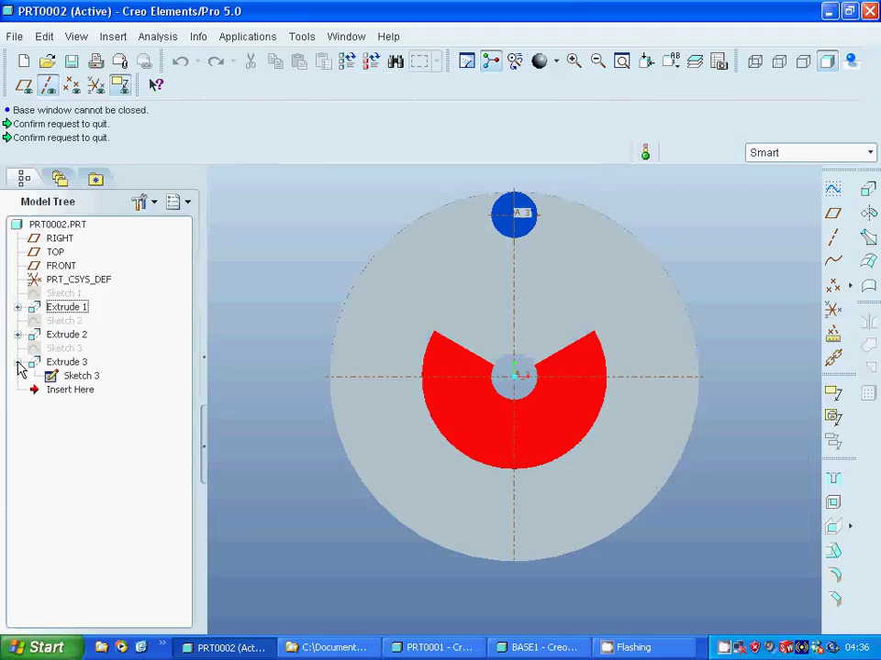
{"action": "right_click", "coordinate": [83, 377]}
{"action": "left_click", "coordinate": [129, 408]}
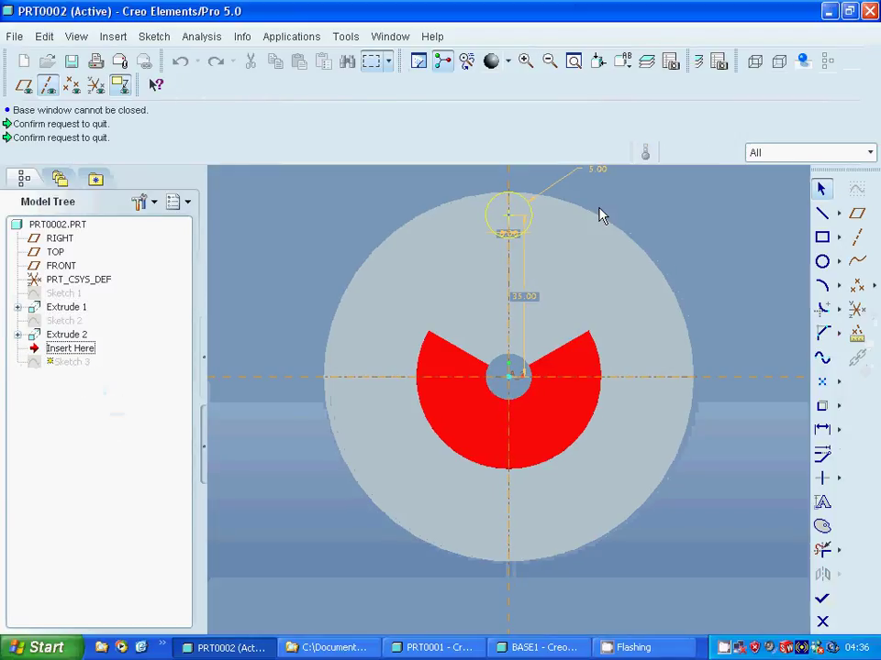
{"action": "scroll", "coordinate": [600, 215], "scroll_direction": "down", "scroll_amount": 2}
{"action": "scroll", "coordinate": [602, 217], "scroll_direction": "up", "scroll_amount": 3}
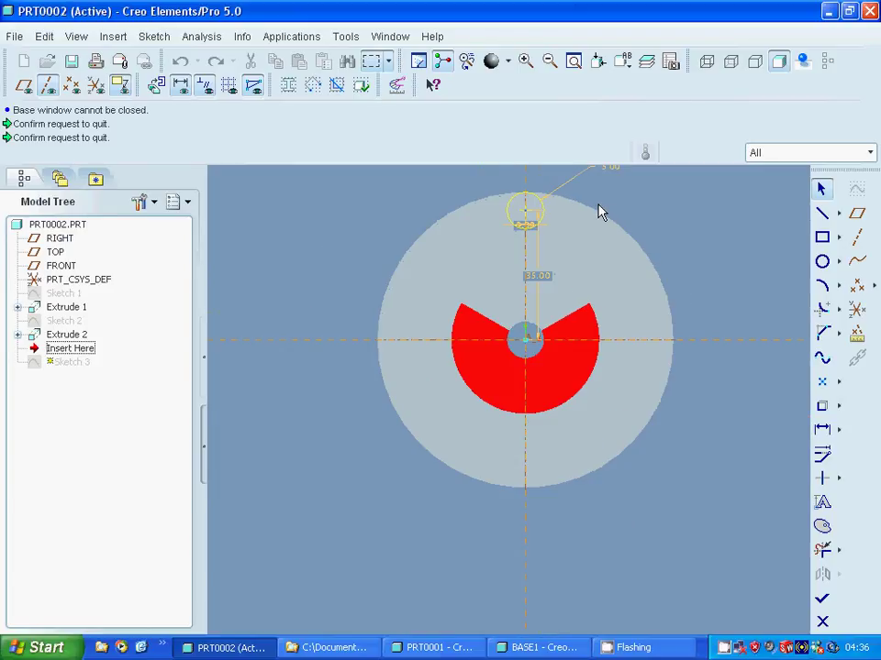
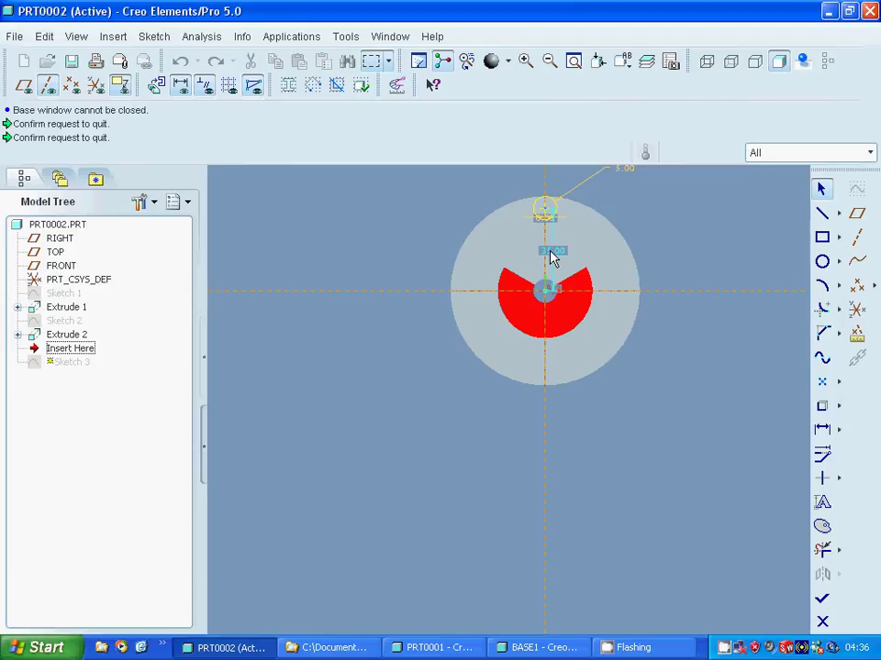
{"action": "left_click", "coordinate": [822, 621]}
{"action": "left_click", "coordinate": [408, 364]}
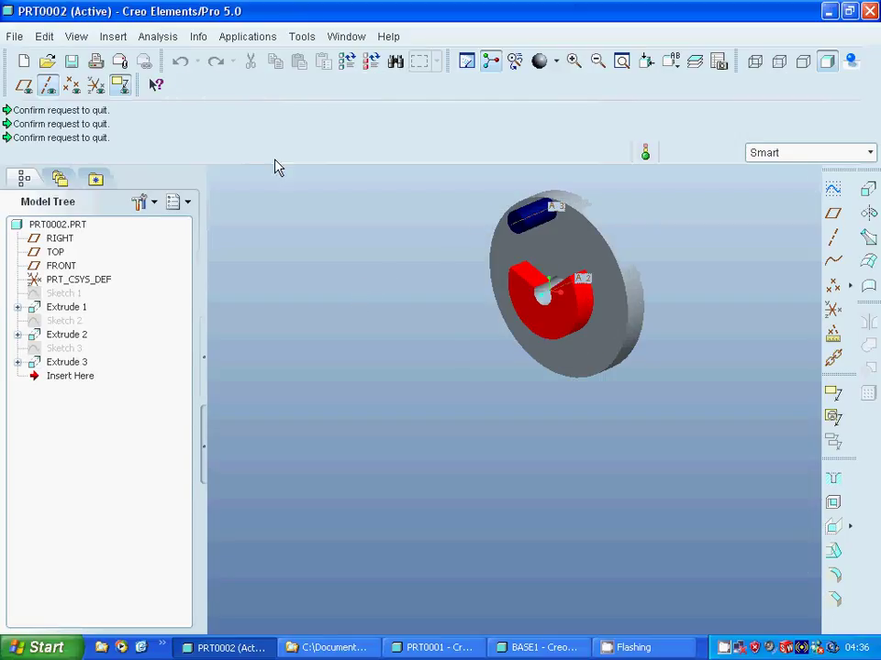
Switch to the PRT0001 part and examine the sketch of its Extrude 1, quitting Sketcher without saving.
{"action": "left_click", "coordinate": [336, 37]}
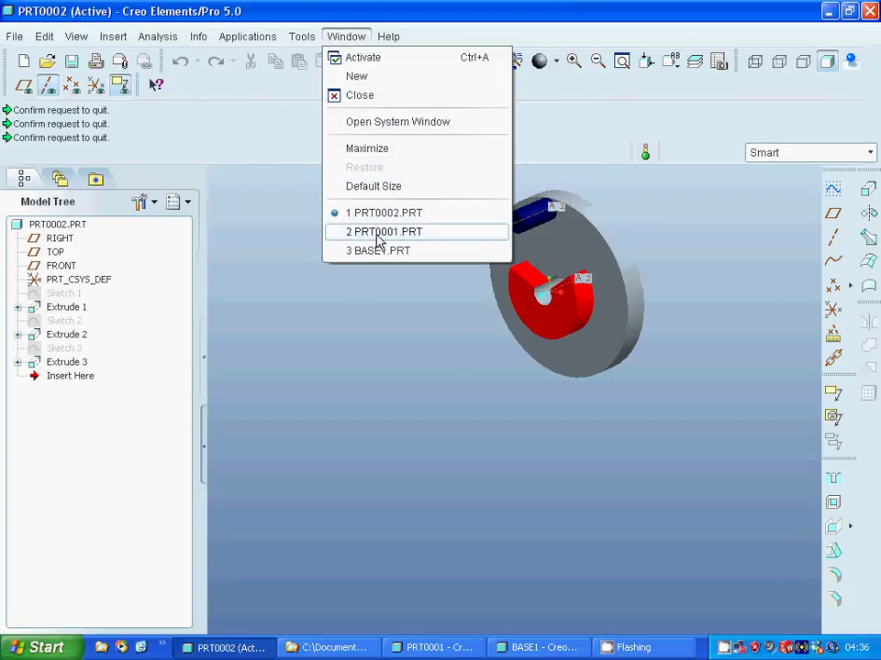
{"action": "left_click", "coordinate": [378, 235]}
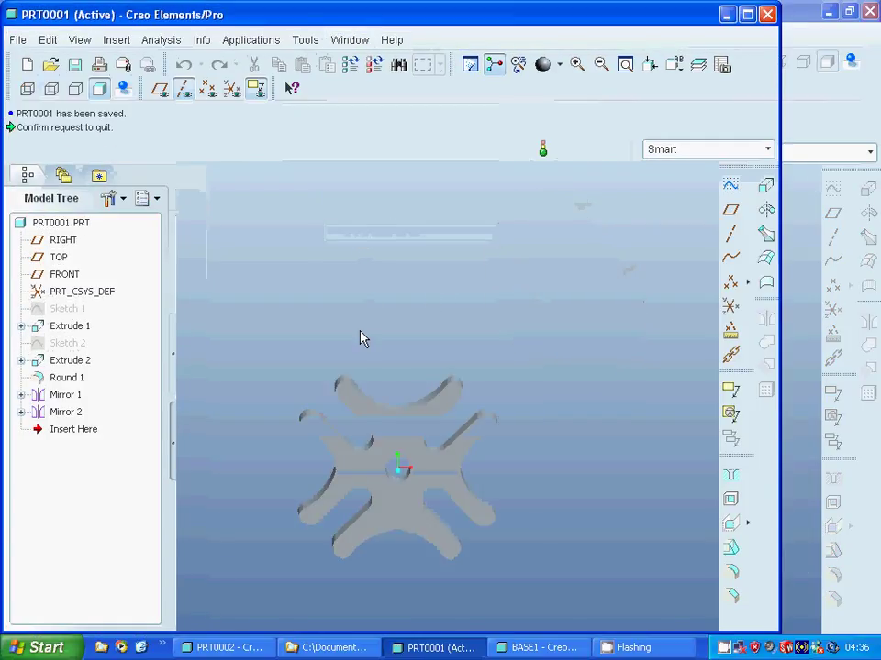
{"action": "left_click", "coordinate": [20, 331]}
{"action": "left_click", "coordinate": [75, 346]}
{"action": "right_click", "coordinate": [78, 346]}
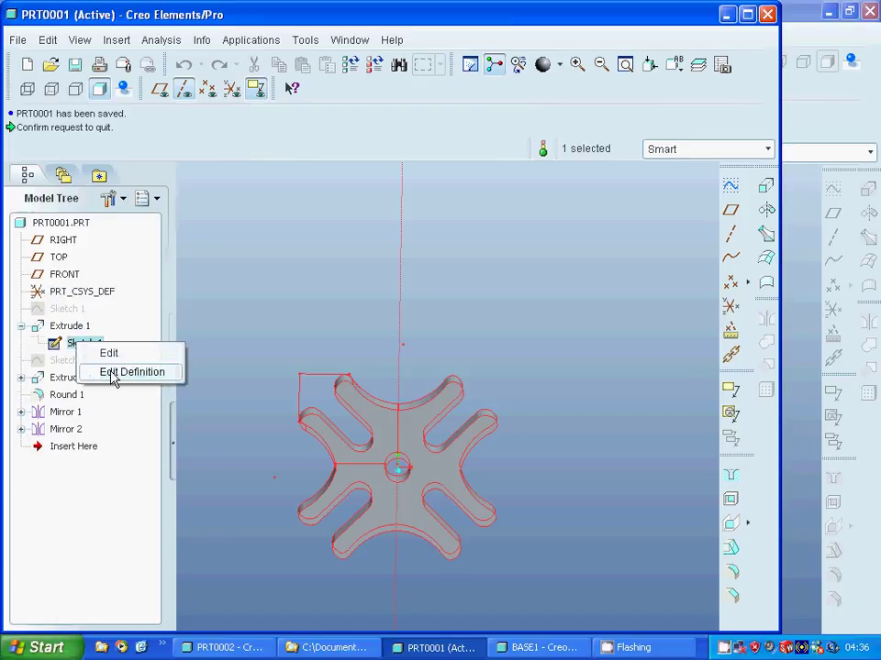
{"action": "left_click", "coordinate": [112, 372]}
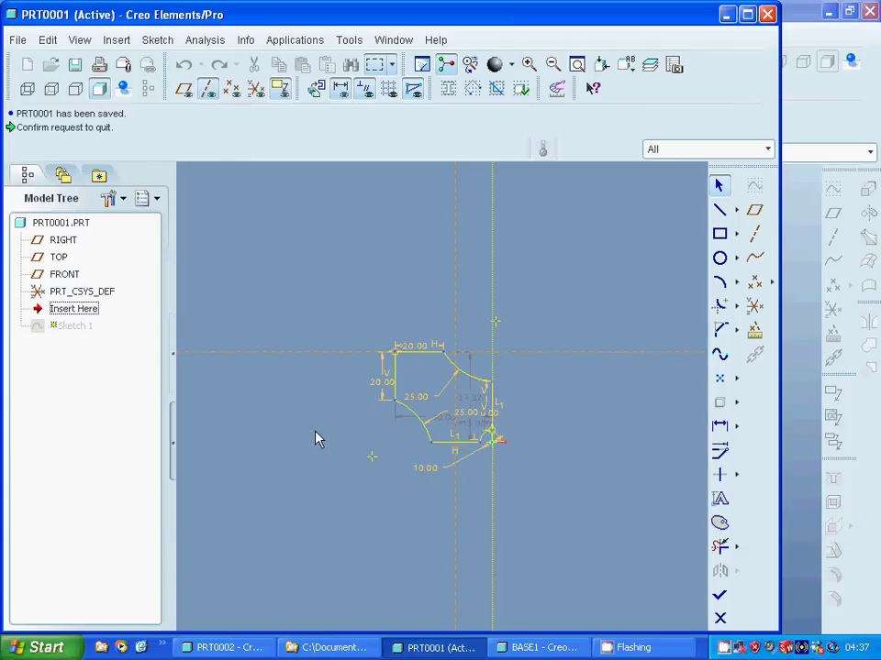
{"action": "left_click", "coordinate": [719, 618]}
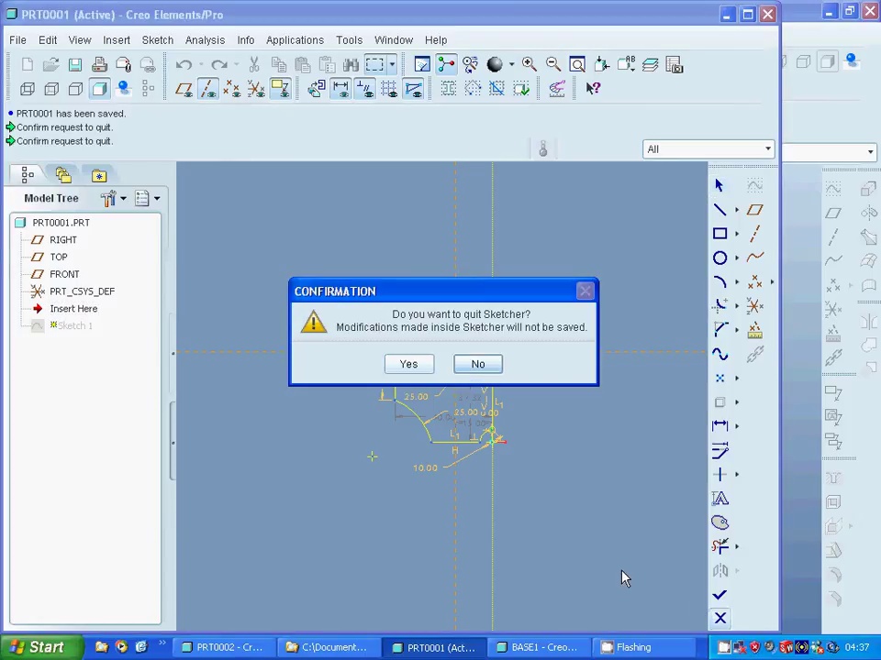
{"action": "left_click", "coordinate": [408, 364]}
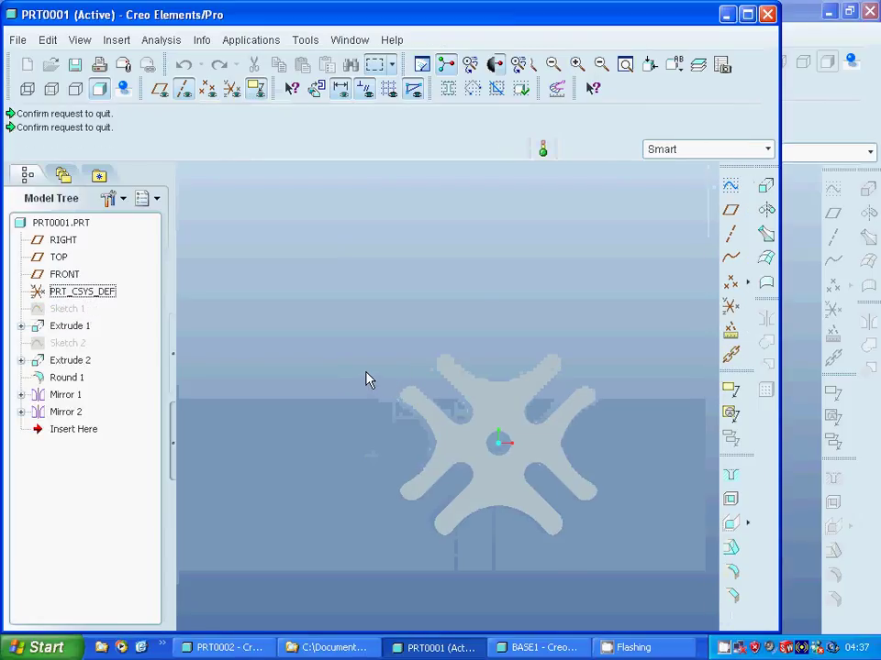
Examine the angled slot sketch of Extrude 2 in PRT0001, and quit Sketcher without saving.
{"action": "middle_click_drag", "start_coordinate": [357, 374], "coordinate": [330, 384]}
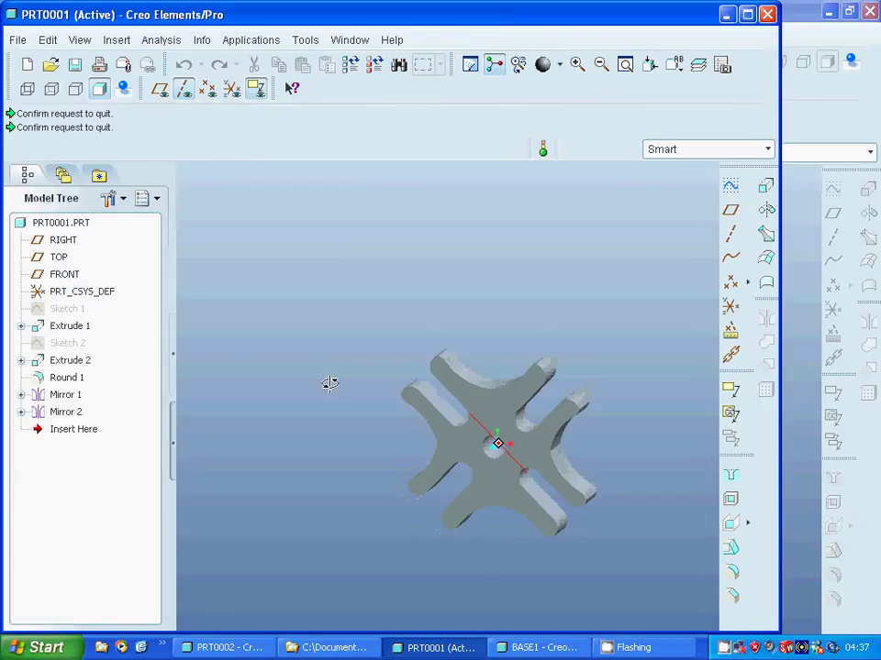
{"action": "left_click", "coordinate": [22, 360]}
{"action": "left_click", "coordinate": [83, 379]}
{"action": "right_click", "coordinate": [85, 379]}
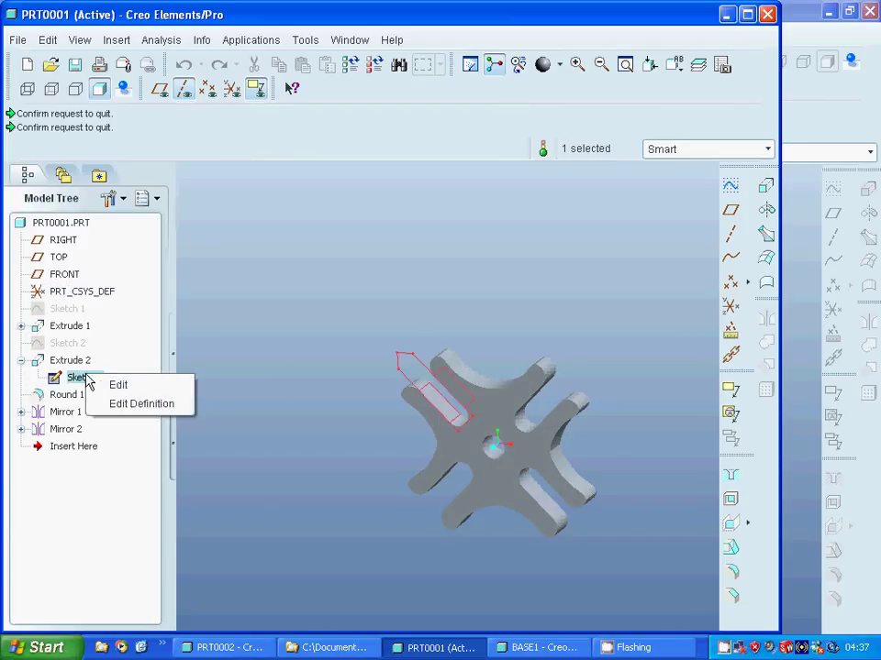
{"action": "left_click", "coordinate": [136, 405]}
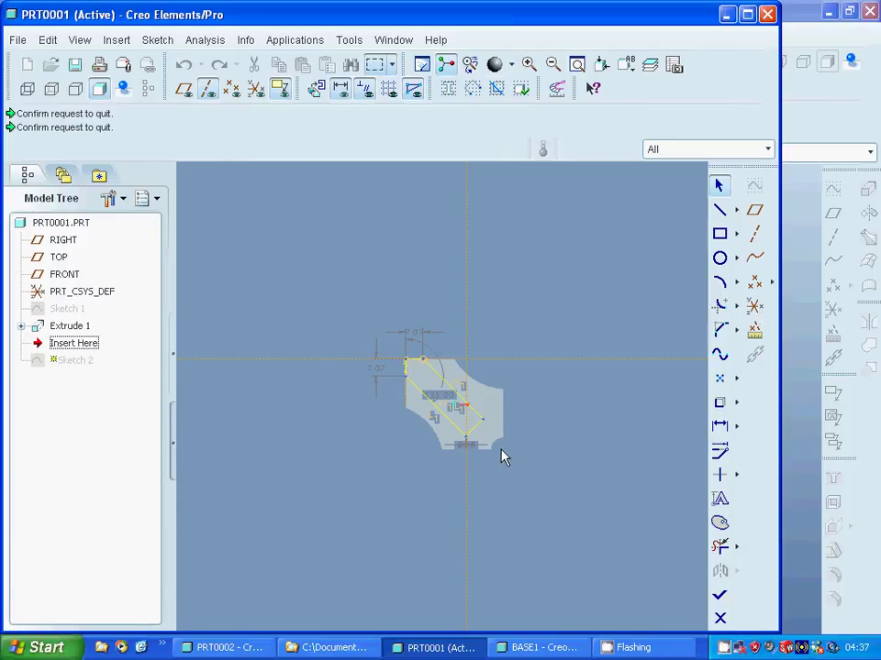
{"action": "left_click", "coordinate": [404, 365]}
{"action": "left_click", "coordinate": [736, 403]}
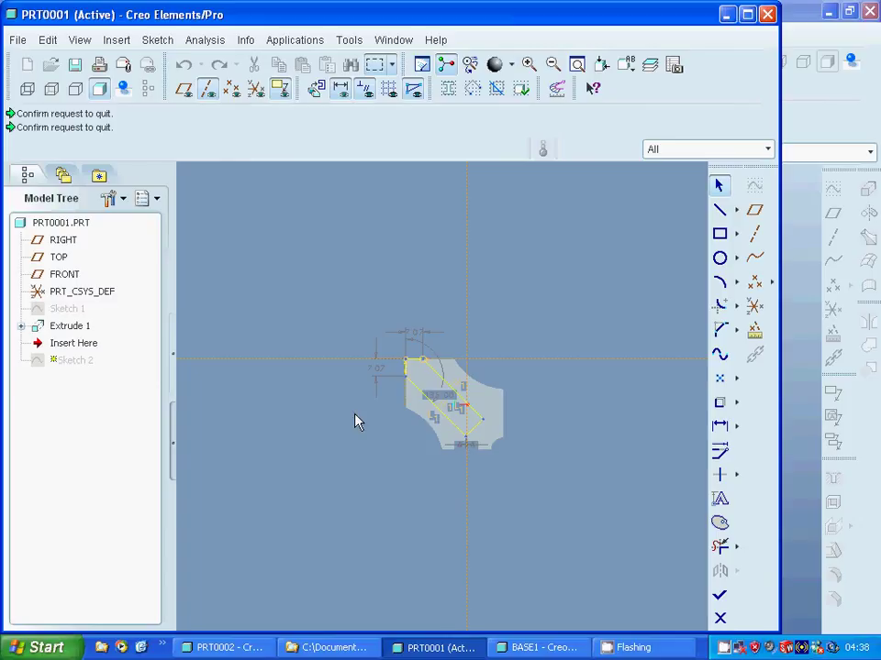
{"action": "left_click", "coordinate": [720, 617]}
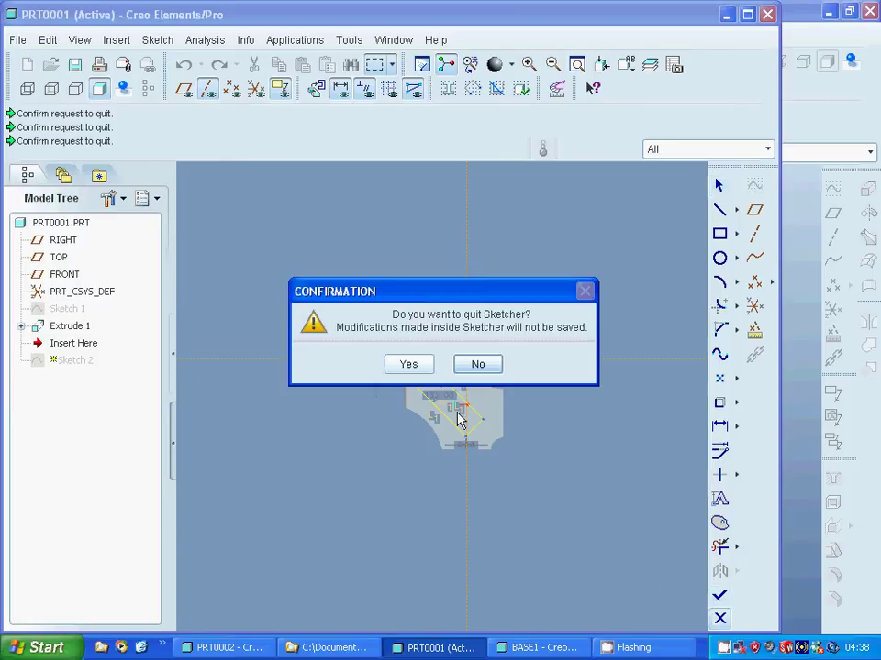
{"action": "left_click", "coordinate": [411, 365]}
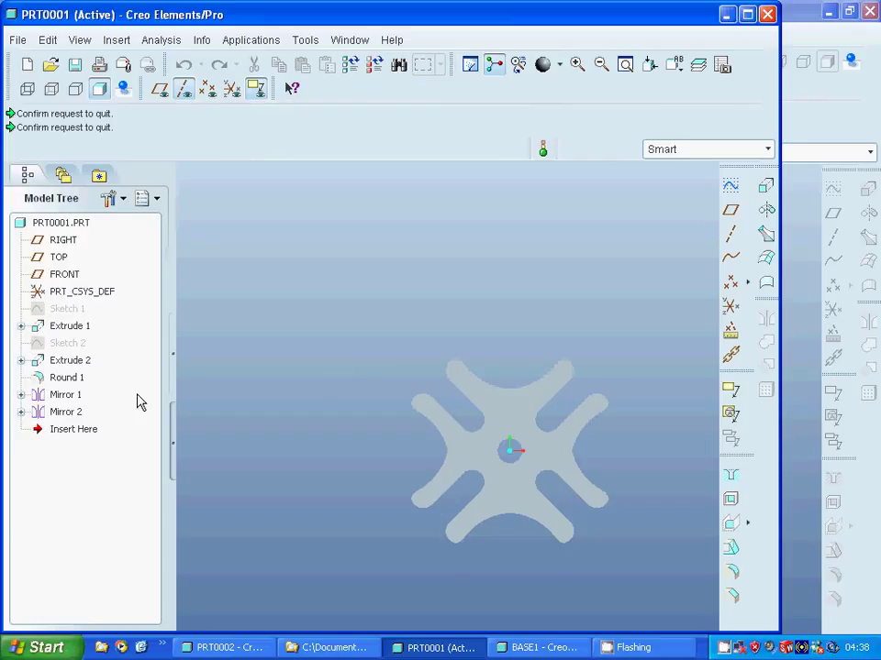
Highlight the edges of Round 1, and inspect the mirror plane of Mirror 1 without changing its definition.
{"action": "left_click", "coordinate": [77, 378]}
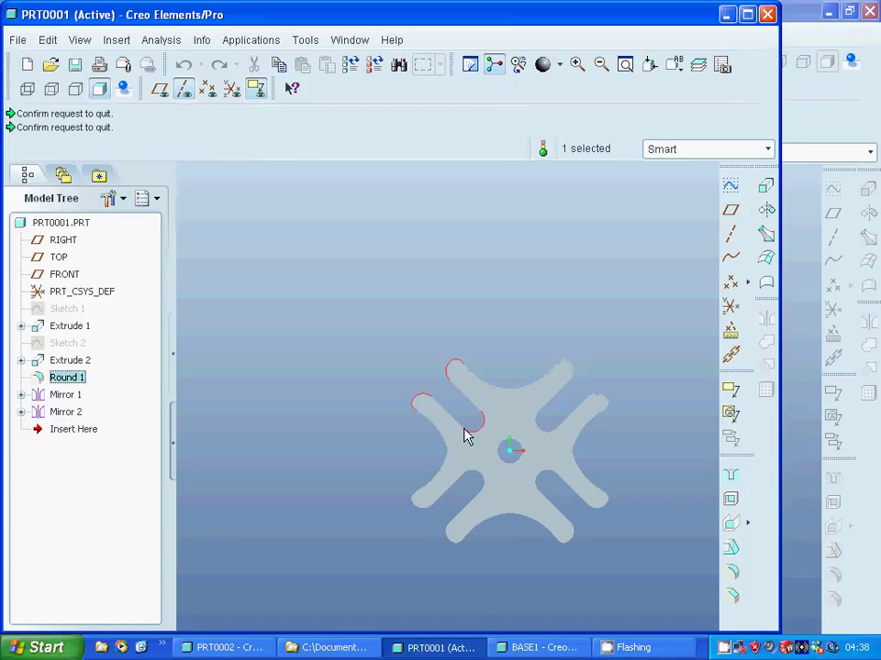
{"action": "left_click", "coordinate": [377, 443]}
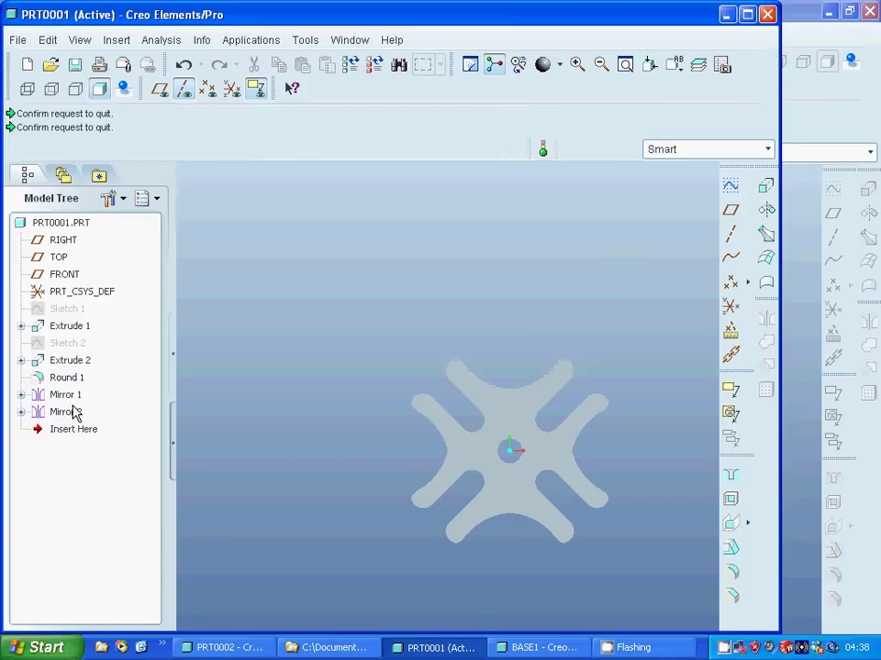
{"action": "left_click", "coordinate": [21, 394]}
{"action": "left_click", "coordinate": [66, 395]}
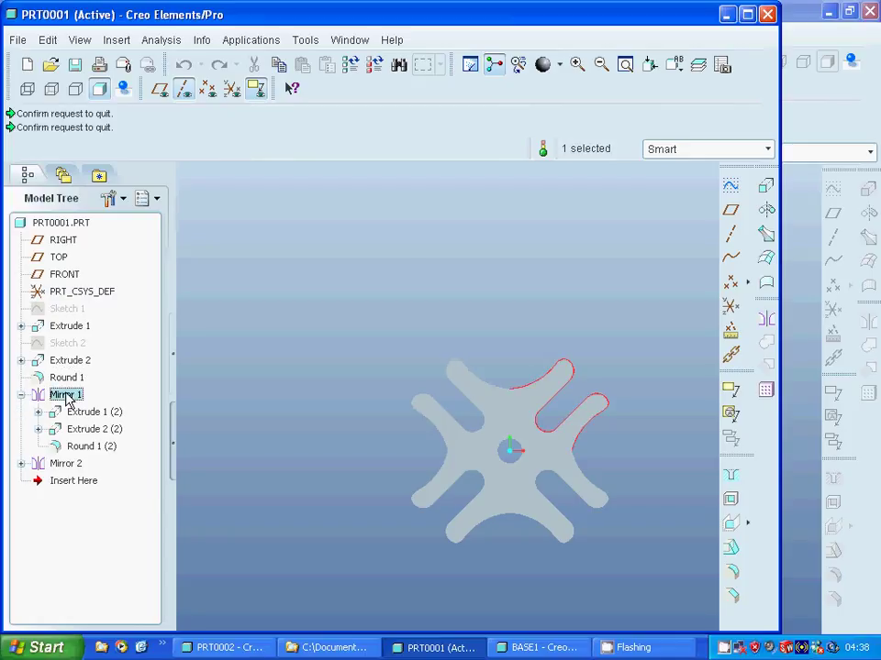
{"action": "right_click", "coordinate": [67, 396]}
{"action": "left_click", "coordinate": [114, 479]}
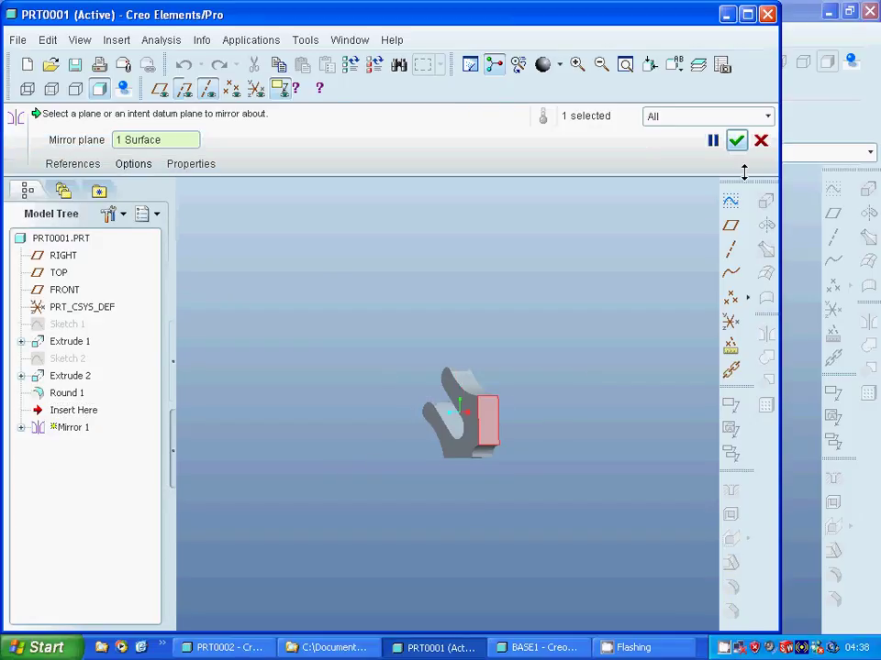
{"action": "left_click", "coordinate": [758, 142]}
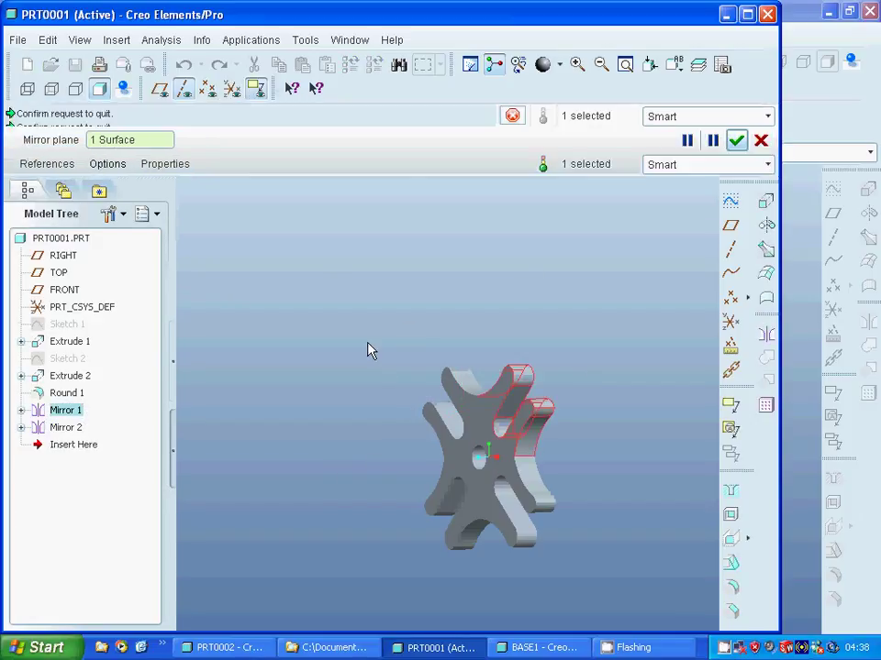
Inspect the definition of Mirror 2 in PRT0001, and leave it without changes.
{"action": "left_click", "coordinate": [61, 430]}
{"action": "right_click", "coordinate": [61, 433]}
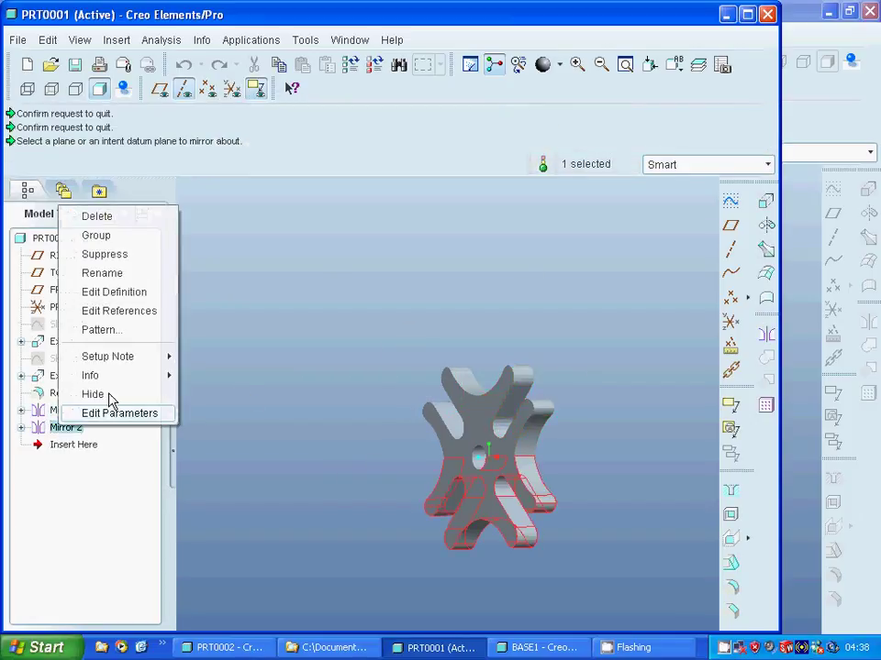
{"action": "left_click", "coordinate": [115, 293]}
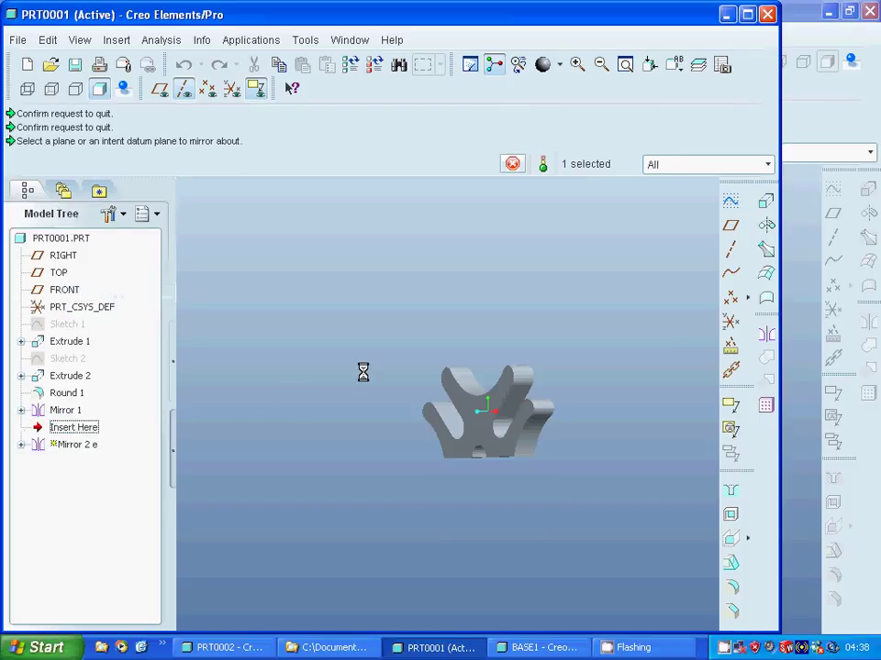
{"action": "middle_click_drag", "start_coordinate": [387, 454], "coordinate": [485, 416]}
{"action": "left_click", "coordinate": [760, 141]}
{"action": "middle_click_drag", "start_coordinate": [407, 355], "coordinate": [387, 440]}
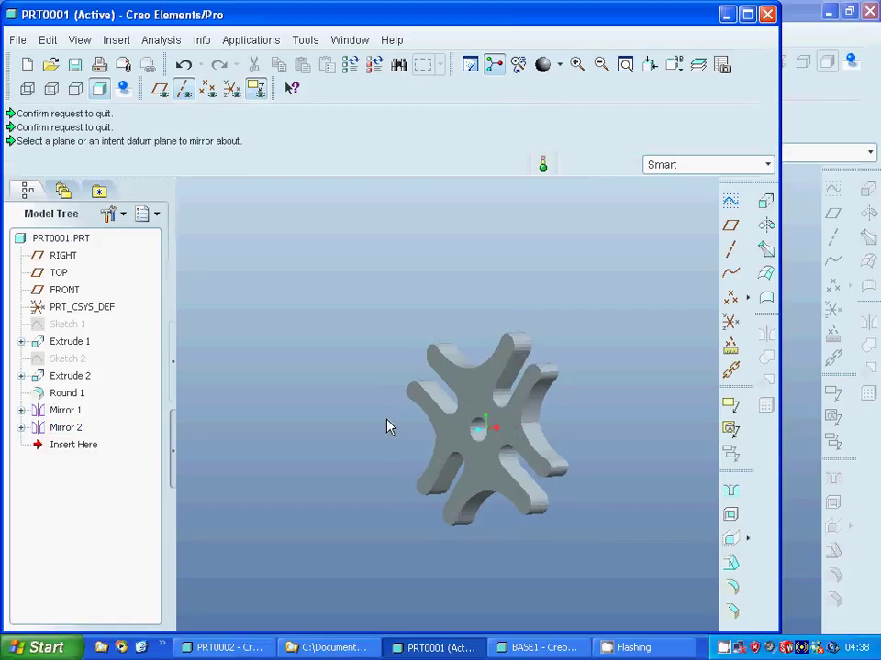
Switch to the BASE1 part and examine the plate with its two pins from several angles.
{"action": "left_click", "coordinate": [348, 40]}
{"action": "left_click", "coordinate": [351, 169]}
{"action": "left_click", "coordinate": [354, 42]}
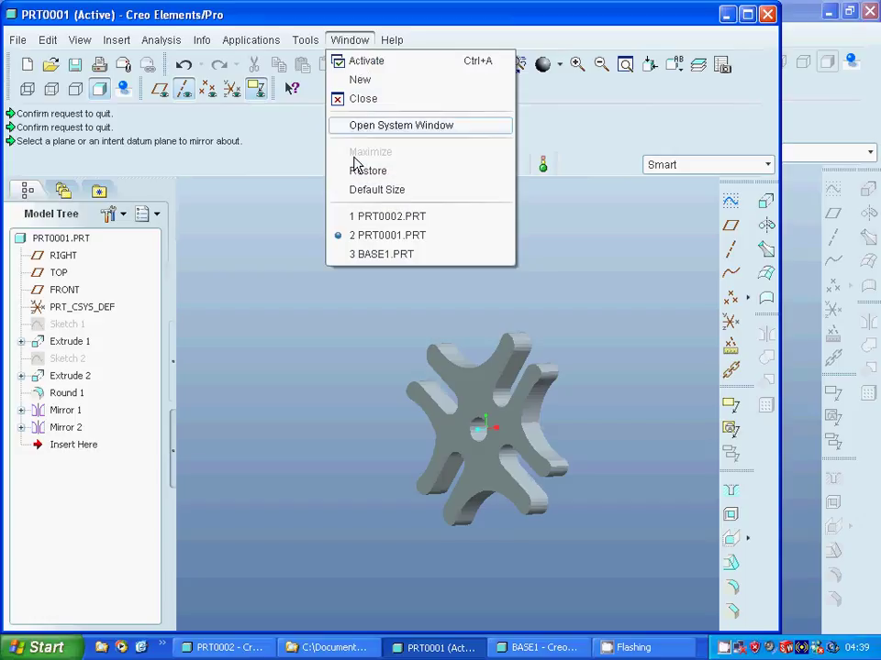
{"action": "left_click", "coordinate": [376, 255]}
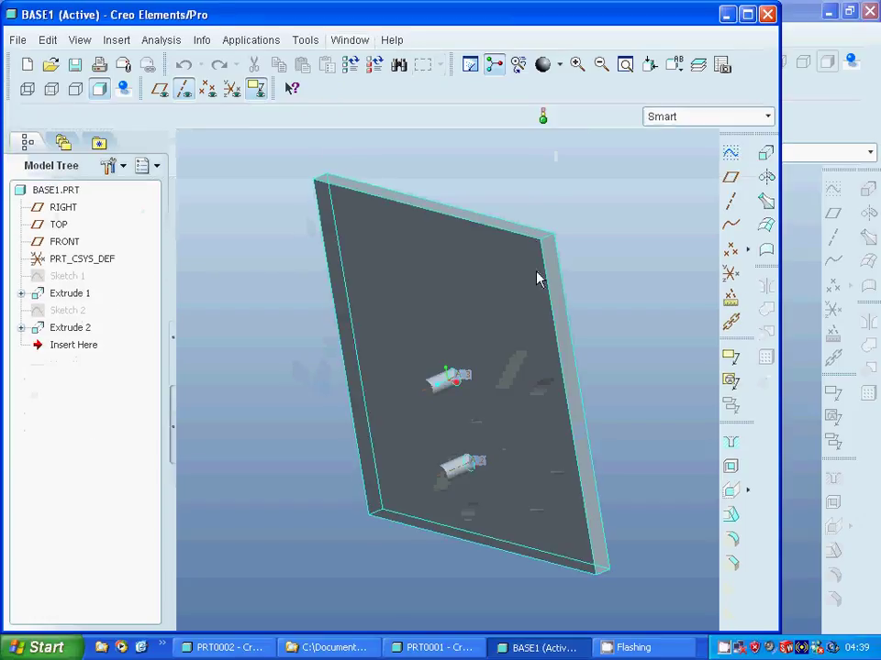
{"action": "middle_click_drag", "start_coordinate": [315, 493], "coordinate": [337, 487]}
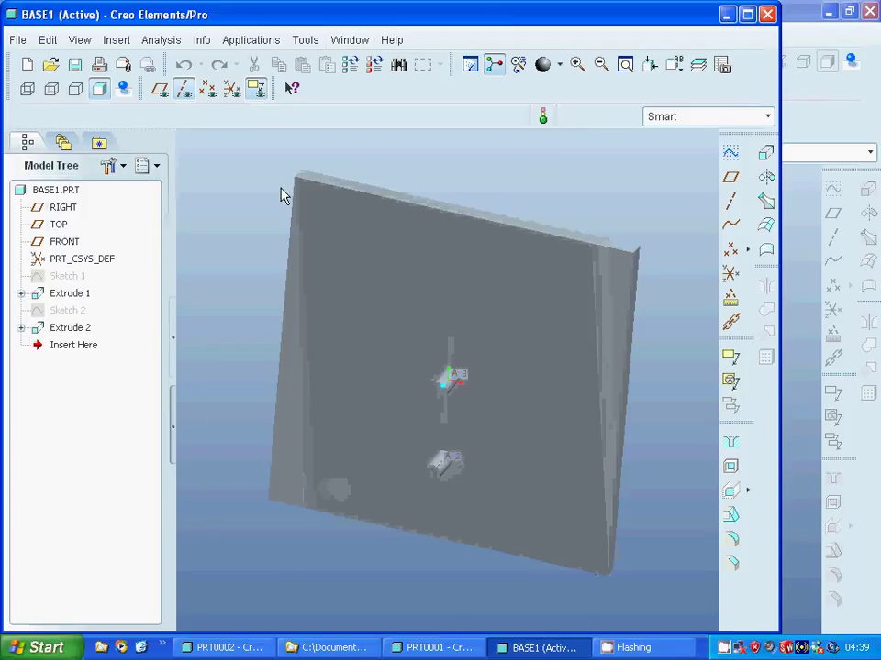
Examine the dimensions of the two pin circles in Sketch 2 under Extrude 2, and quit Sketcher without saving.
{"action": "left_click", "coordinate": [21, 328]}
{"action": "left_click", "coordinate": [79, 346]}
{"action": "right_click", "coordinate": [79, 347]}
{"action": "left_click", "coordinate": [118, 370]}
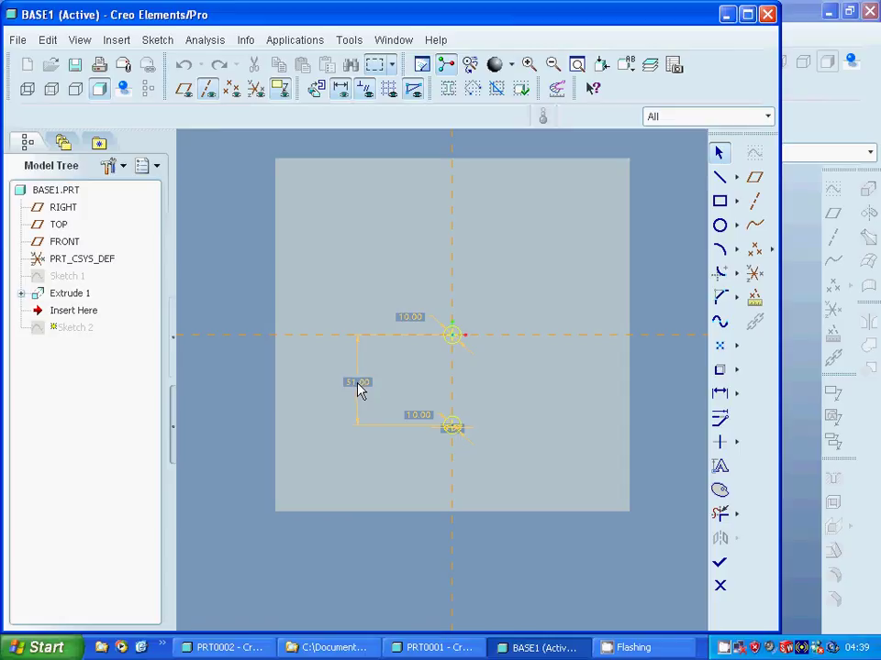
{"action": "left_click", "coordinate": [720, 587]}
{"action": "left_click", "coordinate": [409, 363]}
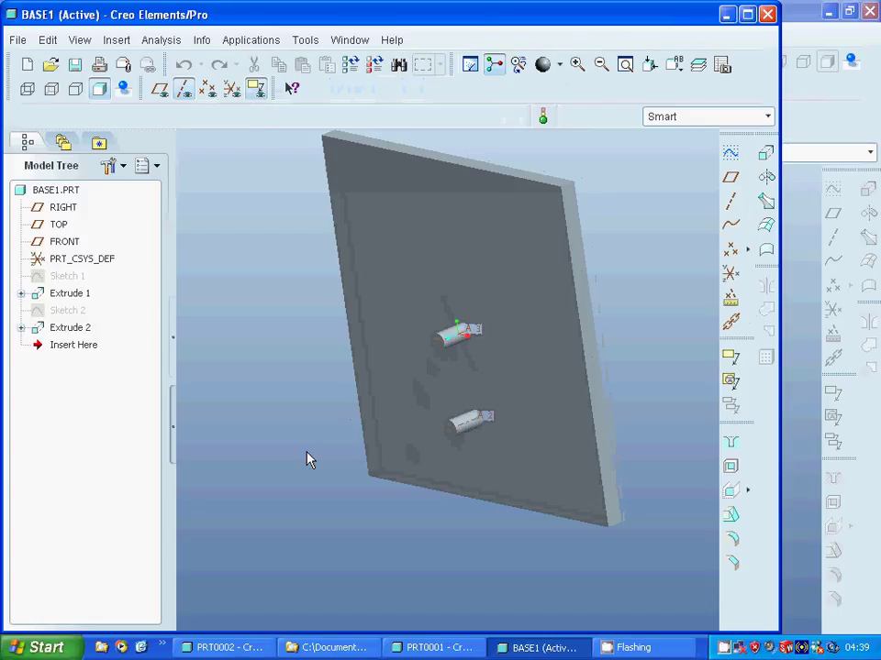
Create a new design assembly named contact from the default template.
{"action": "left_click", "coordinate": [26, 64]}
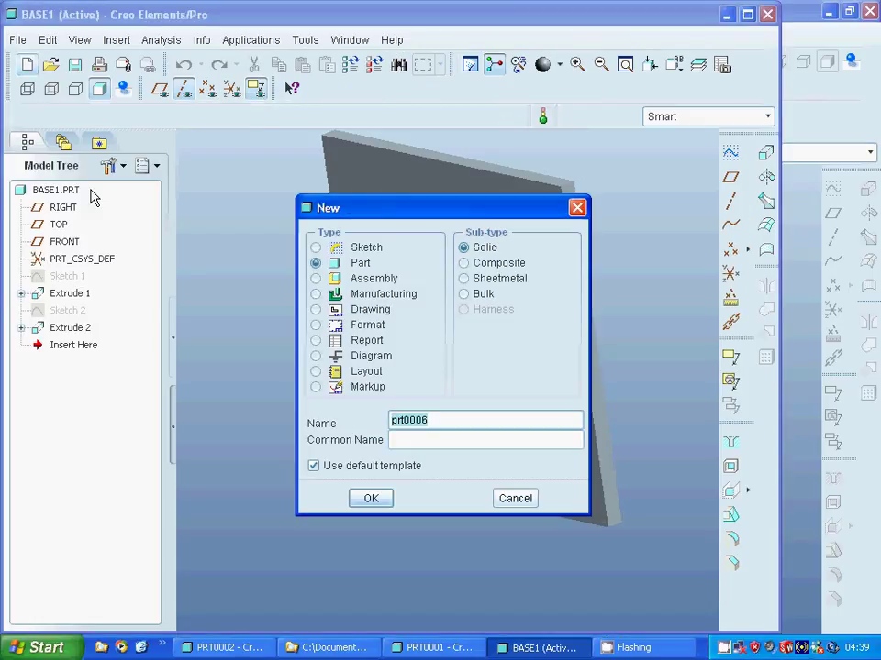
{"action": "left_click", "coordinate": [315, 278]}
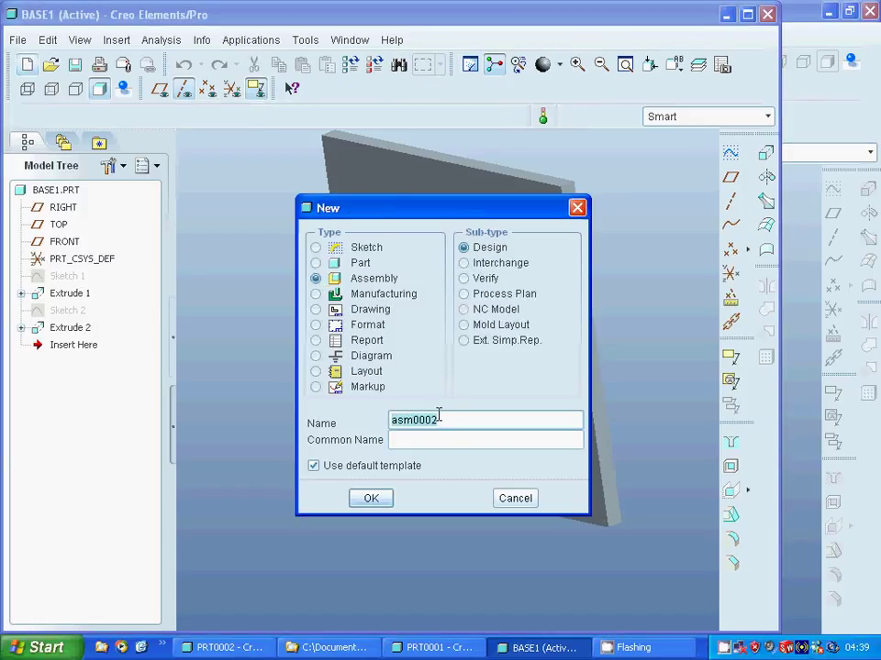
{"action": "type", "text": "contact"}
{"action": "left_click", "coordinate": [372, 498]}
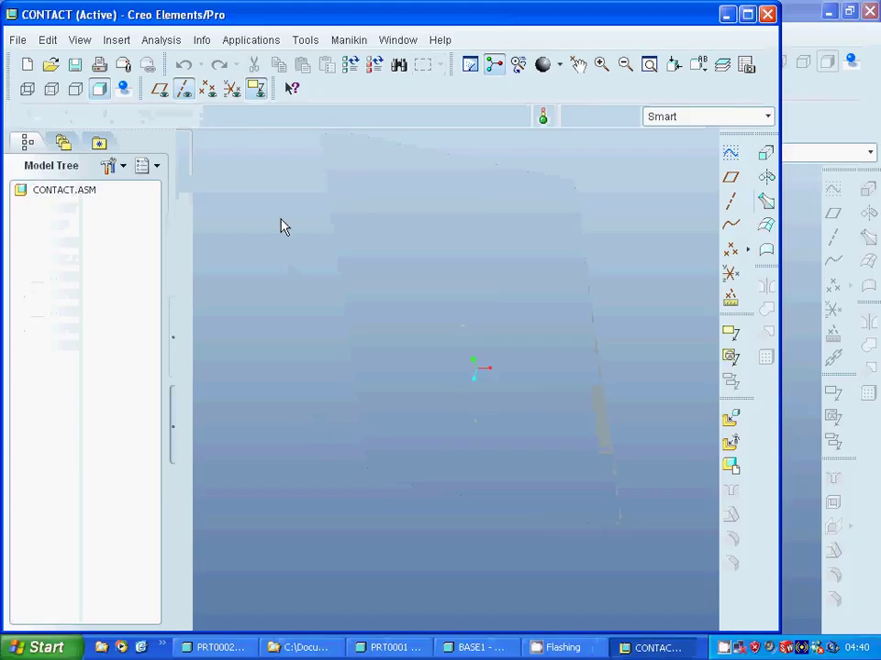
Add base1.prt to the assembly with the Default constraint, and turn on the display of coordinate systems.
{"action": "left_click", "coordinate": [730, 418]}
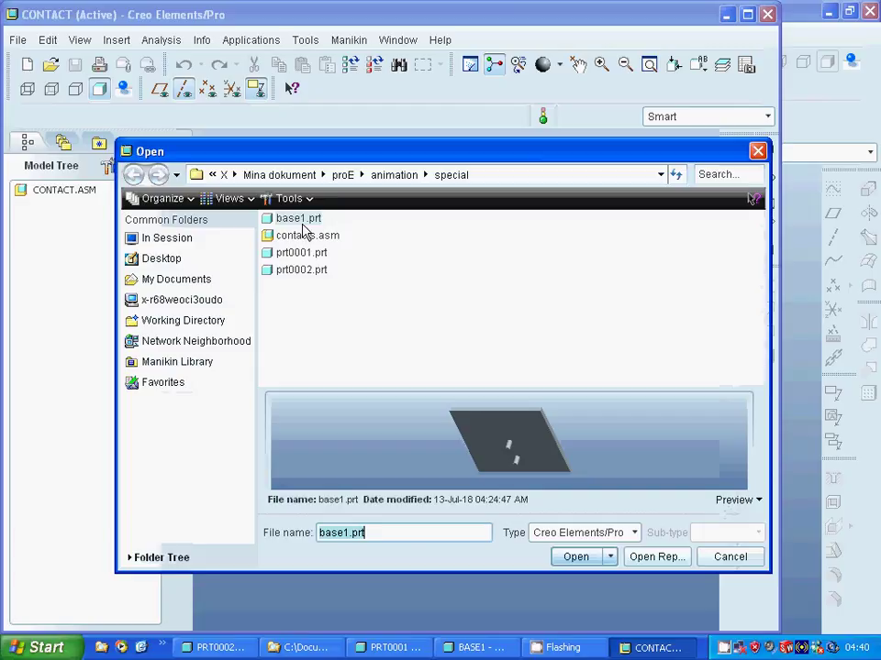
{"action": "left_click", "coordinate": [580, 560]}
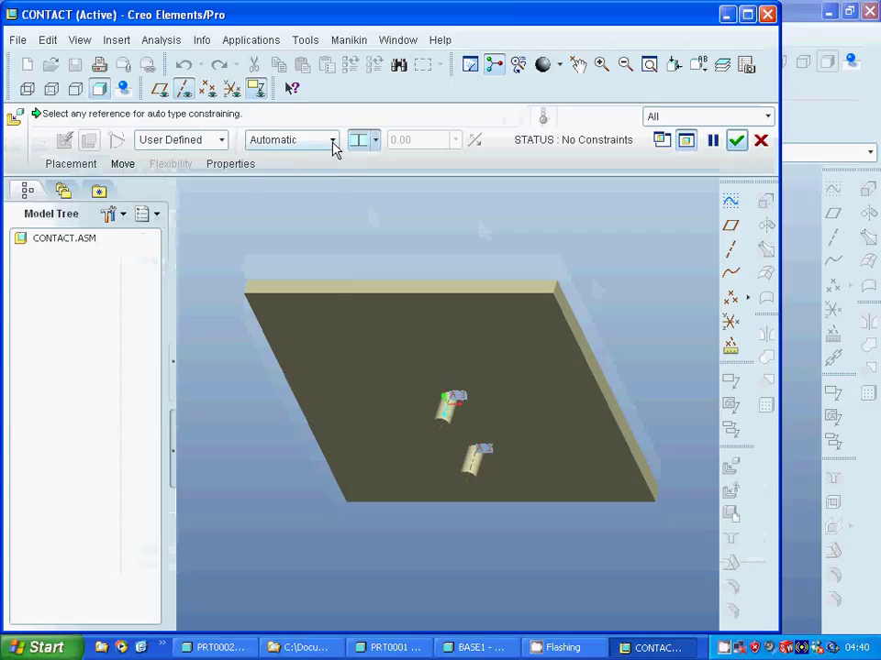
{"action": "left_click", "coordinate": [332, 141]}
{"action": "left_click", "coordinate": [302, 314]}
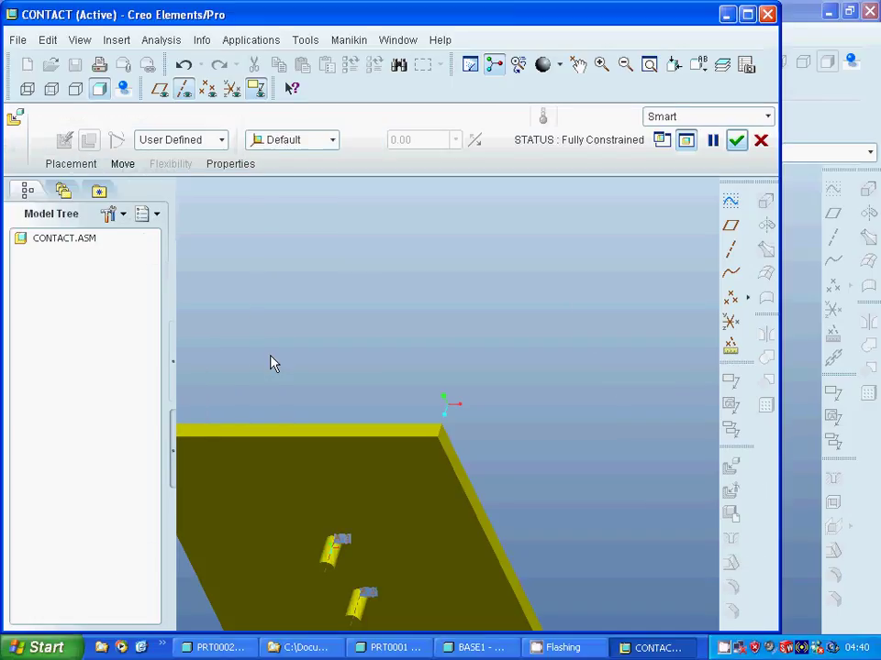
{"action": "left_click", "coordinate": [235, 90]}
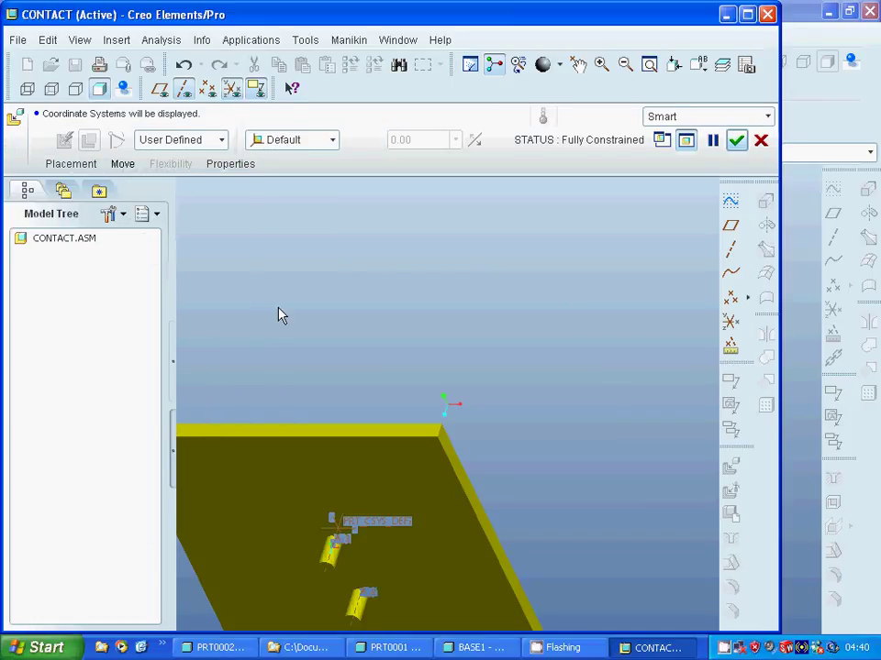
{"action": "scroll", "coordinate": [279, 316], "scroll_direction": "down", "scroll_amount": 3}
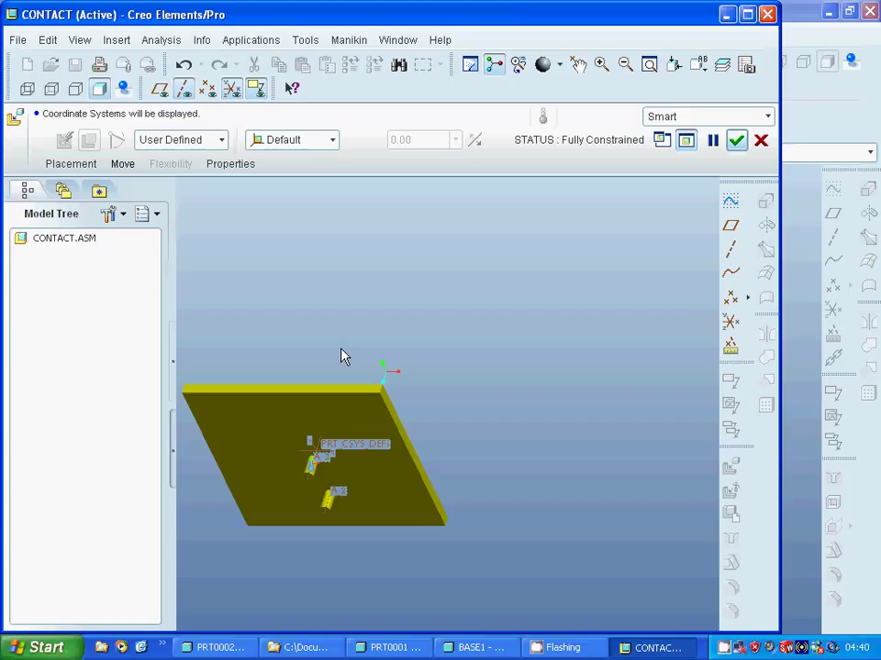
{"action": "left_click", "coordinate": [734, 142]}
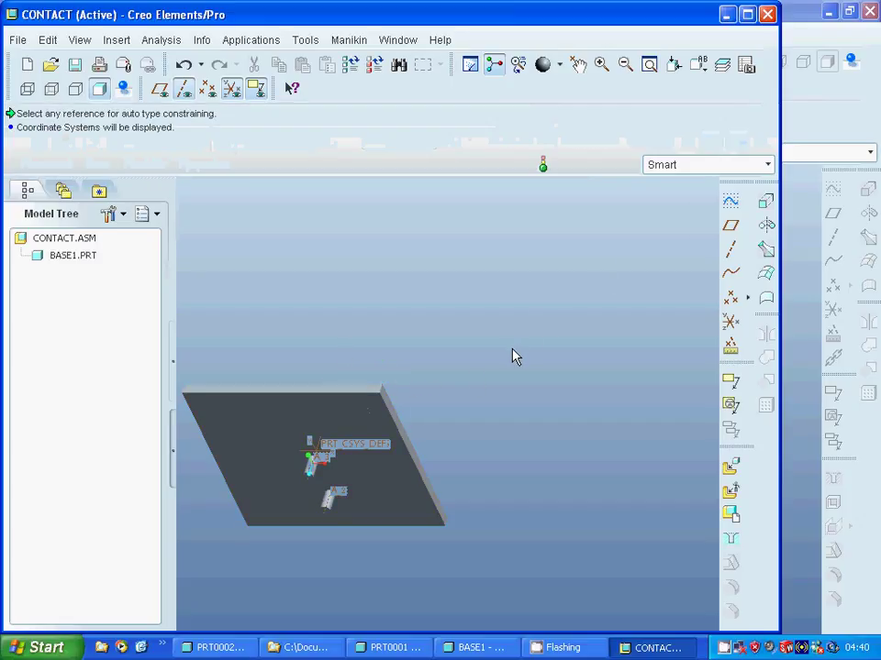
Refit the base plate in the graphics area and turn off the display of coordinate systems.
{"action": "scroll", "coordinate": [476, 388], "scroll_direction": "down", "scroll_amount": 1}
{"action": "scroll", "coordinate": [525, 324], "scroll_direction": "up", "scroll_amount": 2}
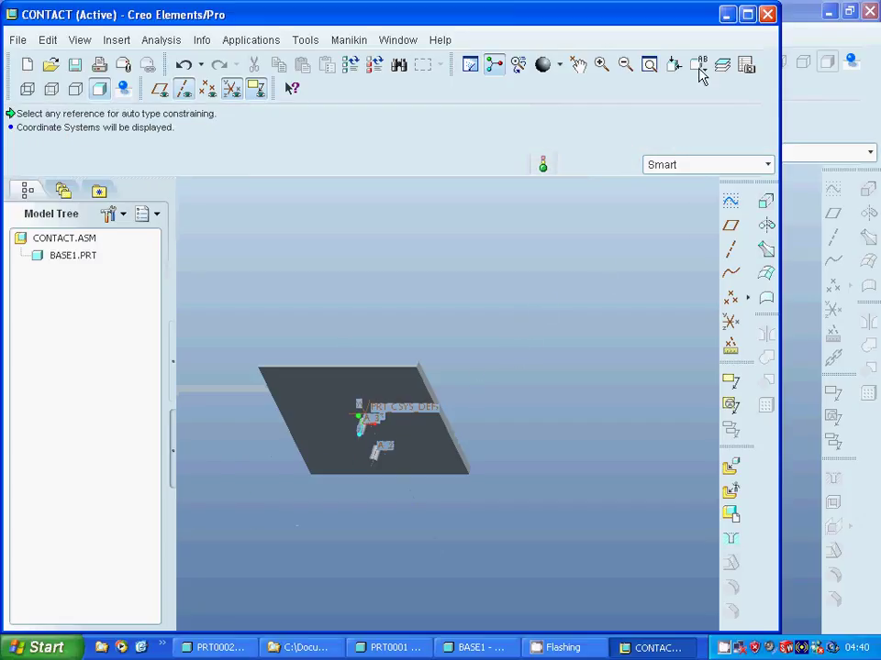
{"action": "left_click", "coordinate": [649, 64]}
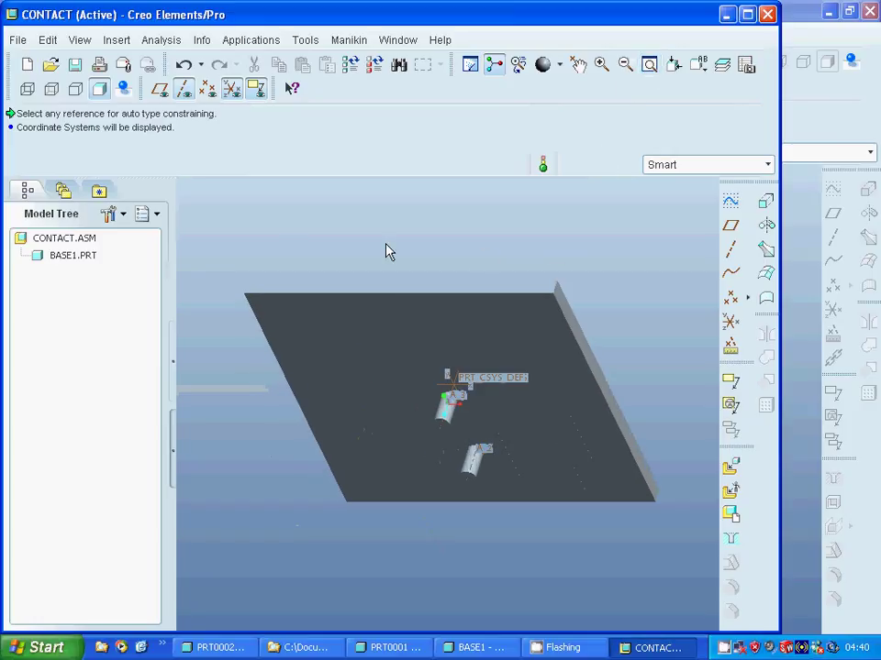
{"action": "left_click", "coordinate": [232, 90]}
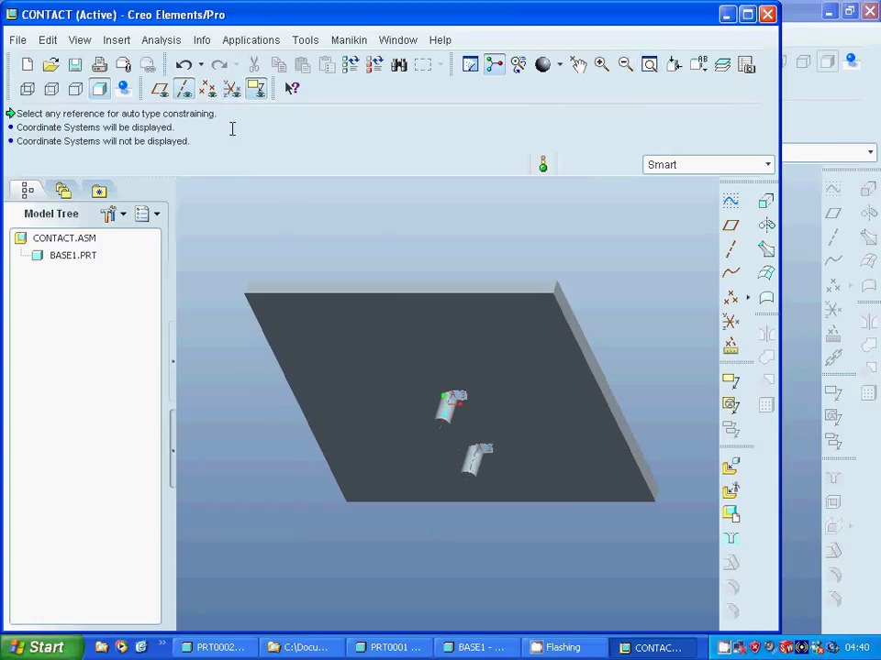
Insert prt0002.prt into the assembly and set its connection type to Pin.
{"action": "left_click", "coordinate": [737, 470]}
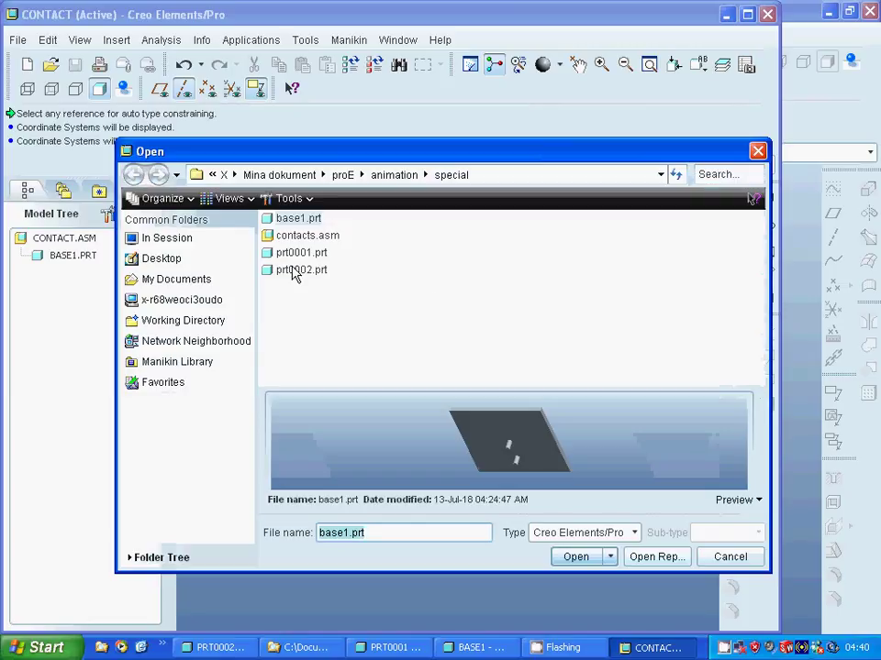
{"action": "left_click", "coordinate": [298, 270]}
{"action": "left_click", "coordinate": [574, 557]}
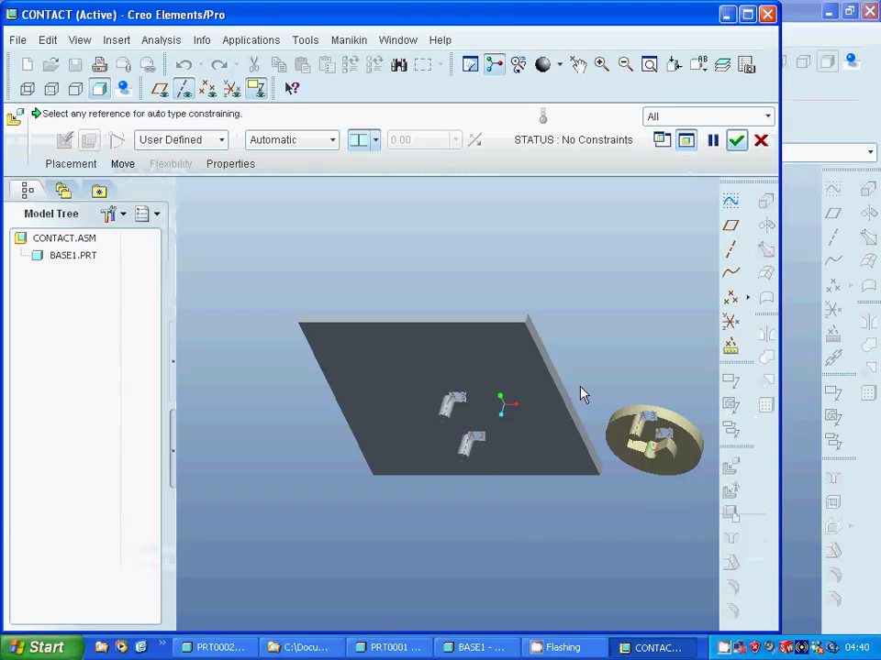
{"action": "left_click", "coordinate": [220, 140]}
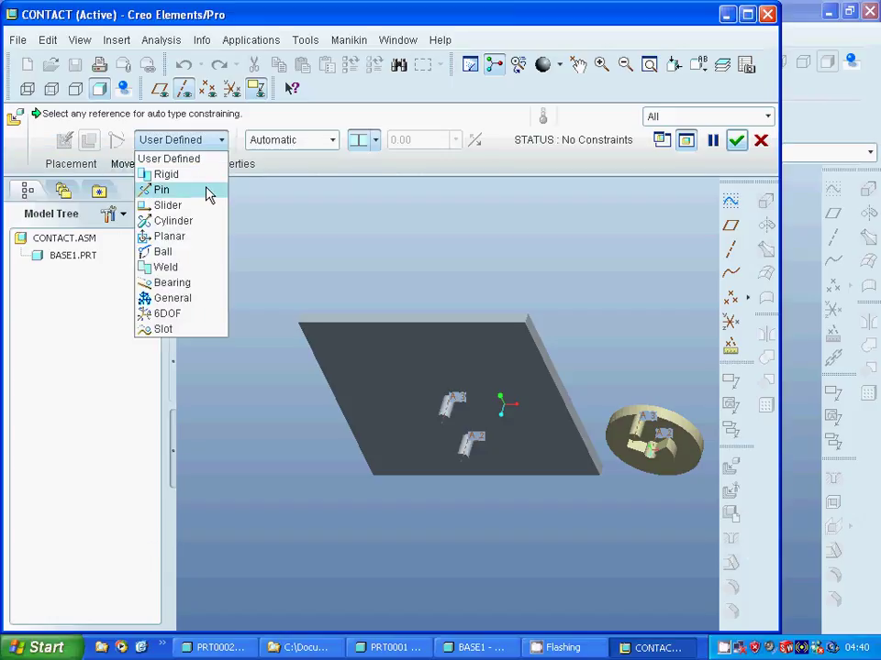
{"action": "left_click", "coordinate": [205, 189]}
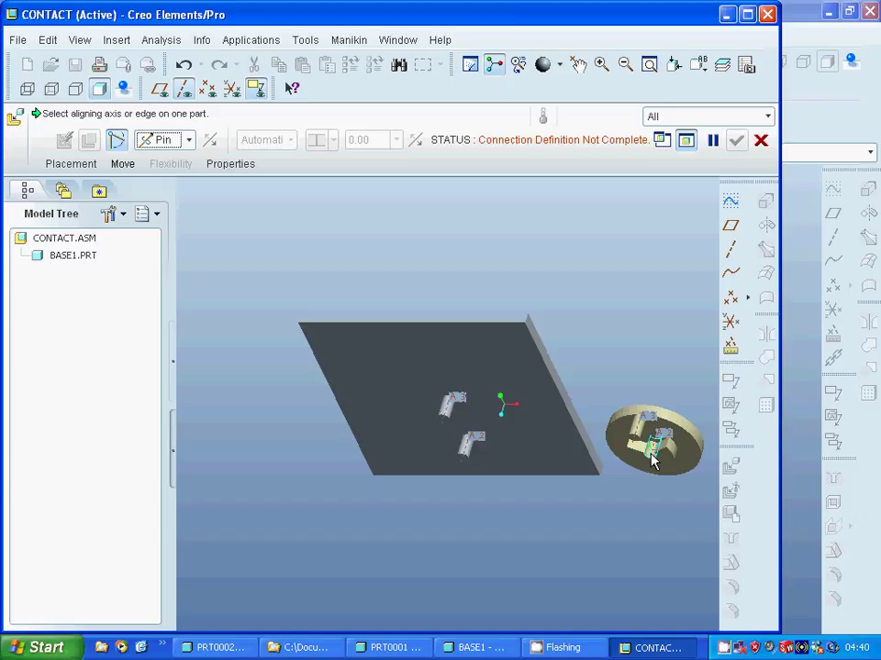
Align the central hole of the PRT0002 disc with the base plate's upper pin as the axis alignment.
{"action": "left_click", "coordinate": [653, 459]}
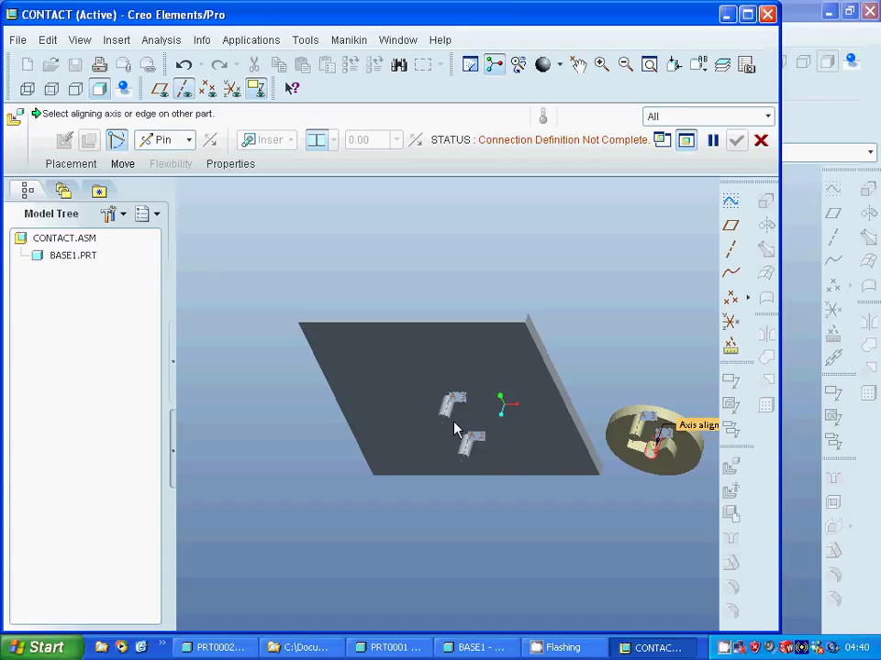
{"action": "left_click", "coordinate": [451, 418]}
{"action": "middle_click_drag", "start_coordinate": [277, 376], "coordinate": [267, 334]}
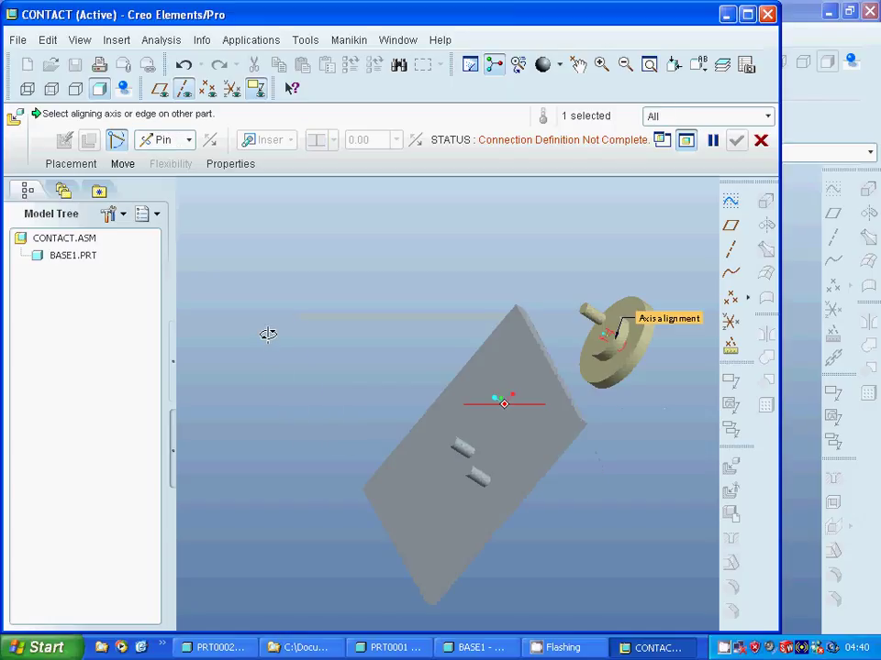
{"action": "left_click", "coordinate": [450, 454]}
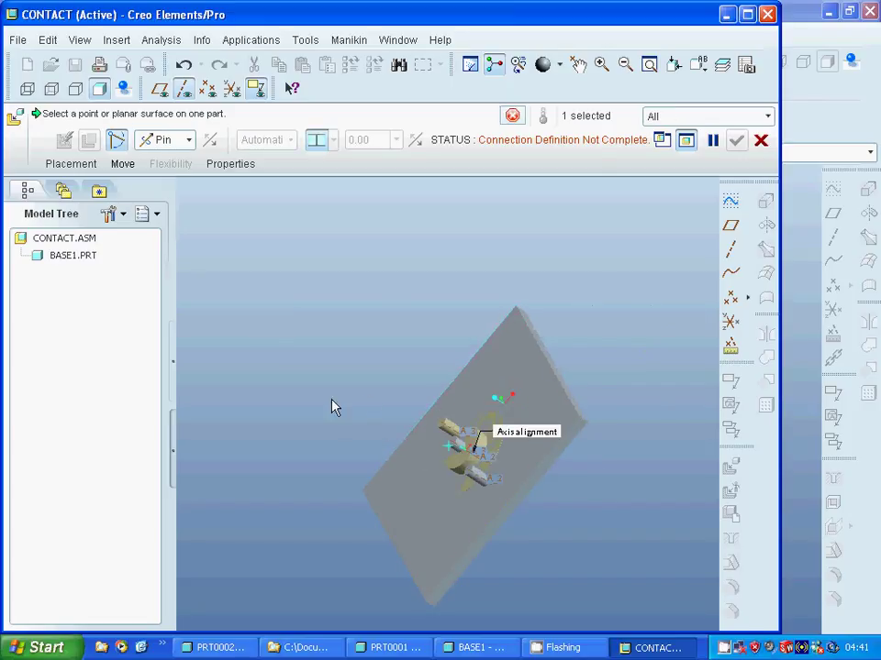
Complete the Pin connection's translation by aligning the disc's raised crescent face with the base pins' end face, and accept the placement.
{"action": "middle_click_drag", "start_coordinate": [344, 423], "coordinate": [357, 438]}
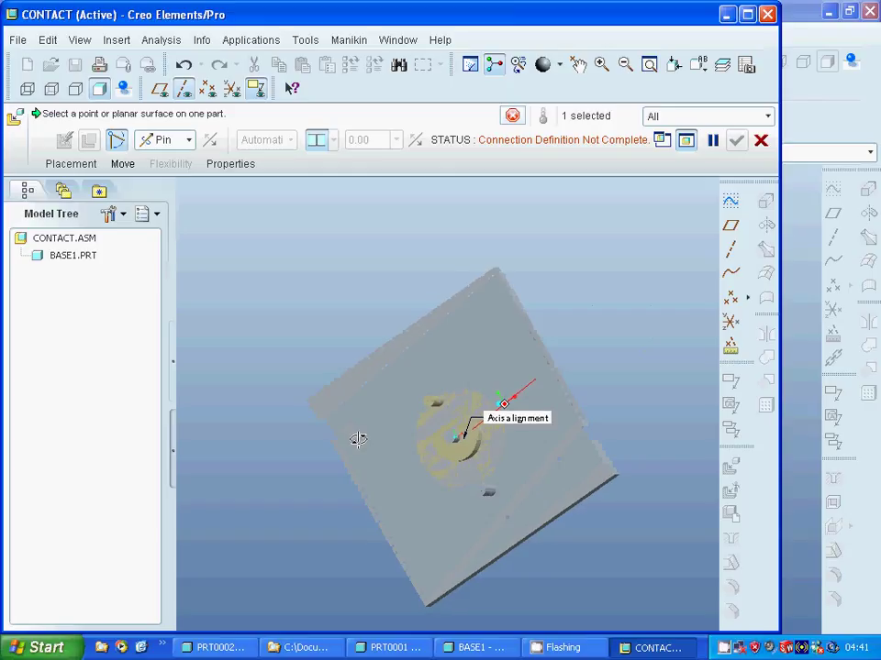
{"action": "left_click", "coordinate": [455, 446]}
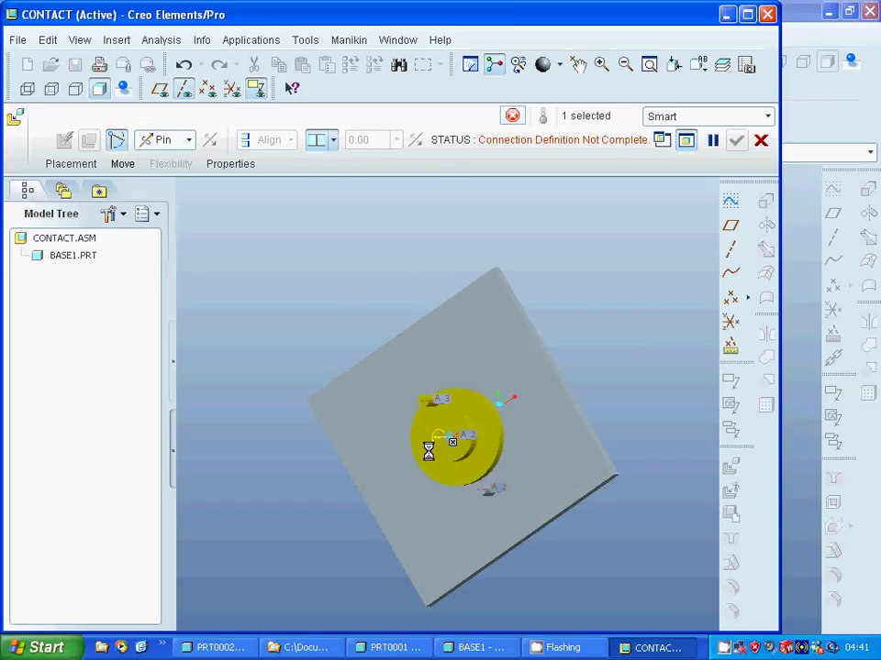
{"action": "middle_click_drag", "start_coordinate": [307, 360], "coordinate": [344, 348]}
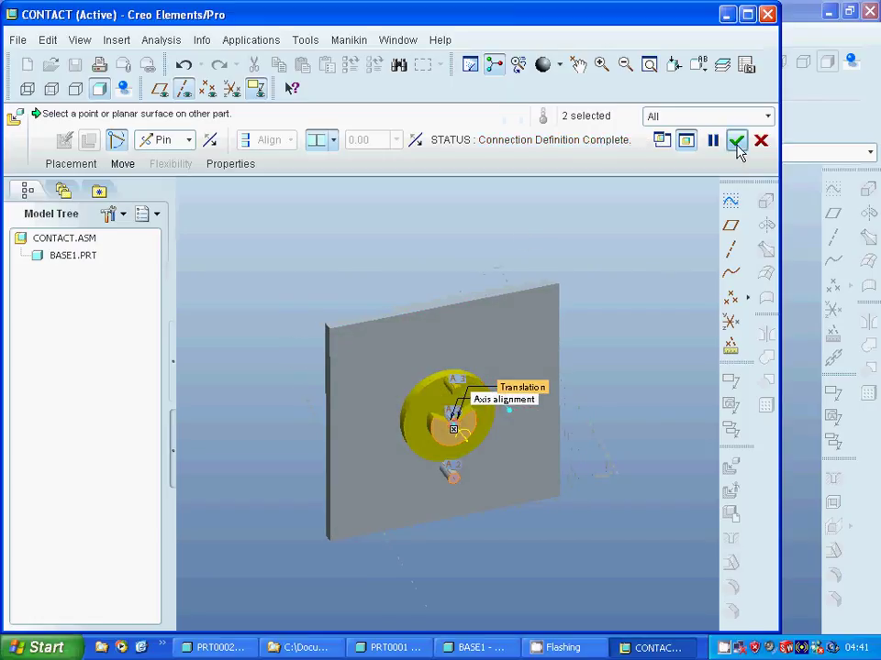
{"action": "left_click", "coordinate": [736, 139]}
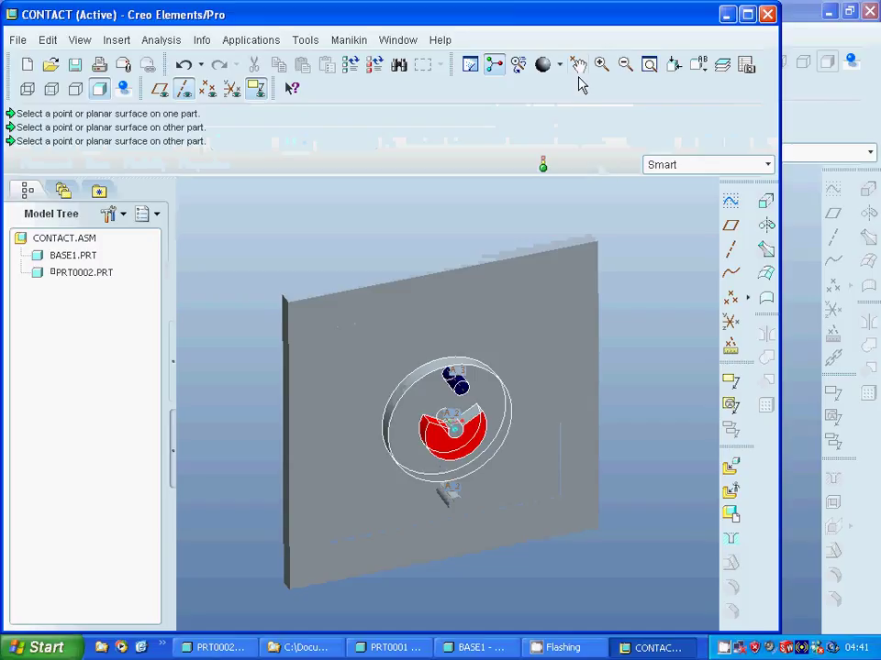
Test the pin joint by rotating the PRT0002 disc with Drag Components, and close the tool.
{"action": "left_click", "coordinate": [578, 64]}
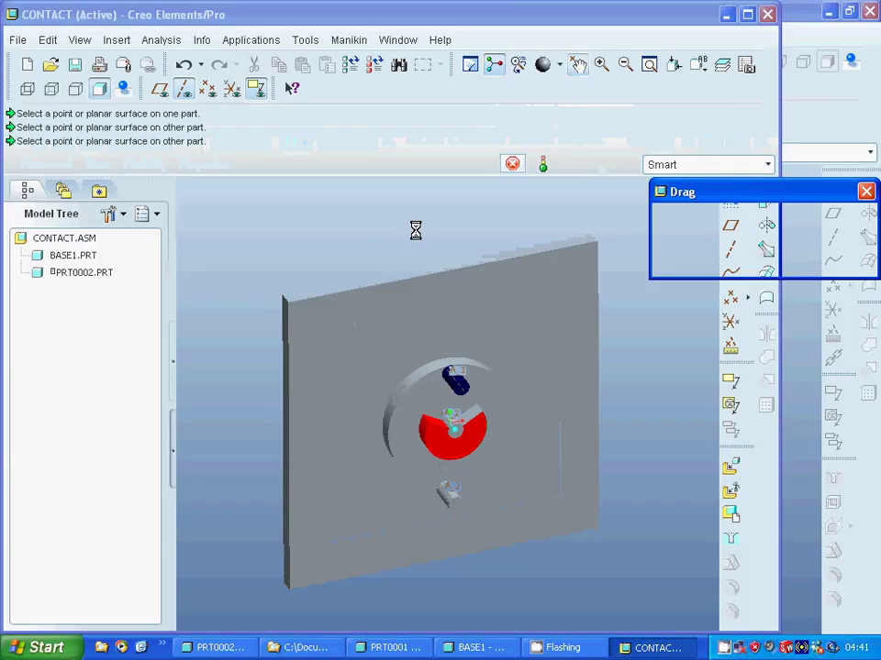
{"action": "left_click", "coordinate": [410, 392]}
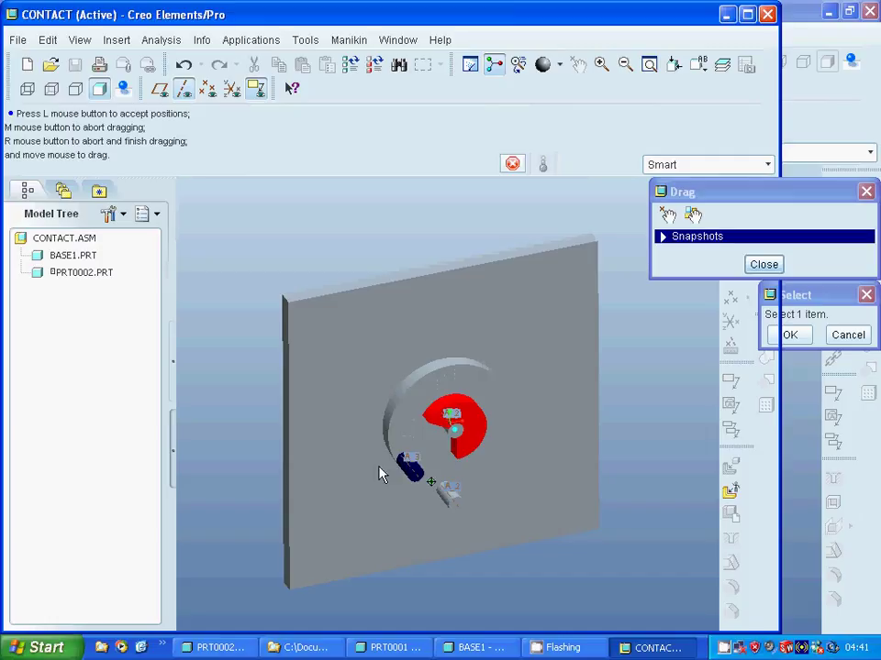
{"action": "left_click", "coordinate": [404, 386]}
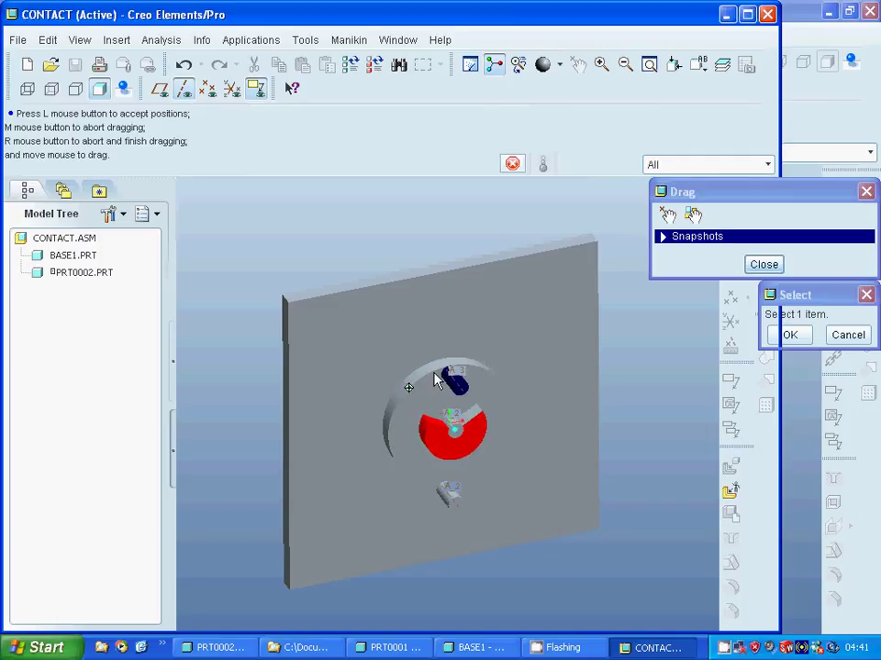
{"action": "left_click", "coordinate": [759, 263]}
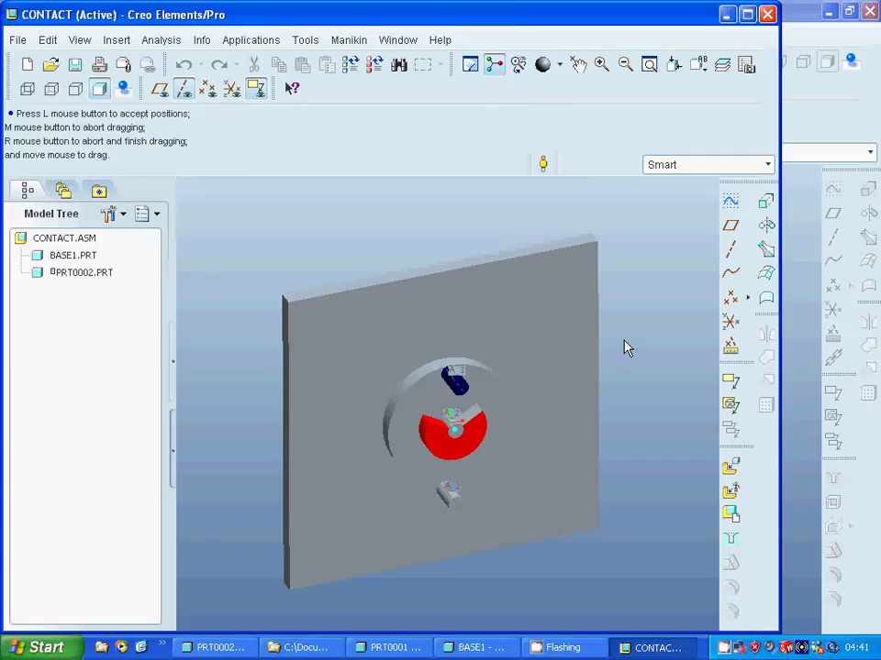
Insert prt0001.prt into the assembly and set its connection type to Pin.
{"action": "left_click", "coordinate": [730, 469]}
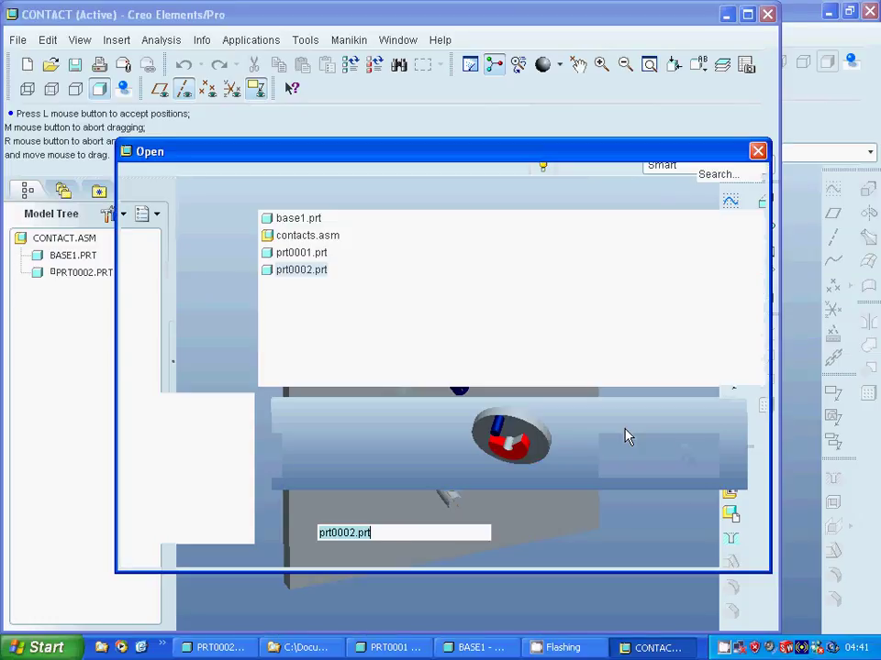
{"action": "left_click", "coordinate": [306, 254]}
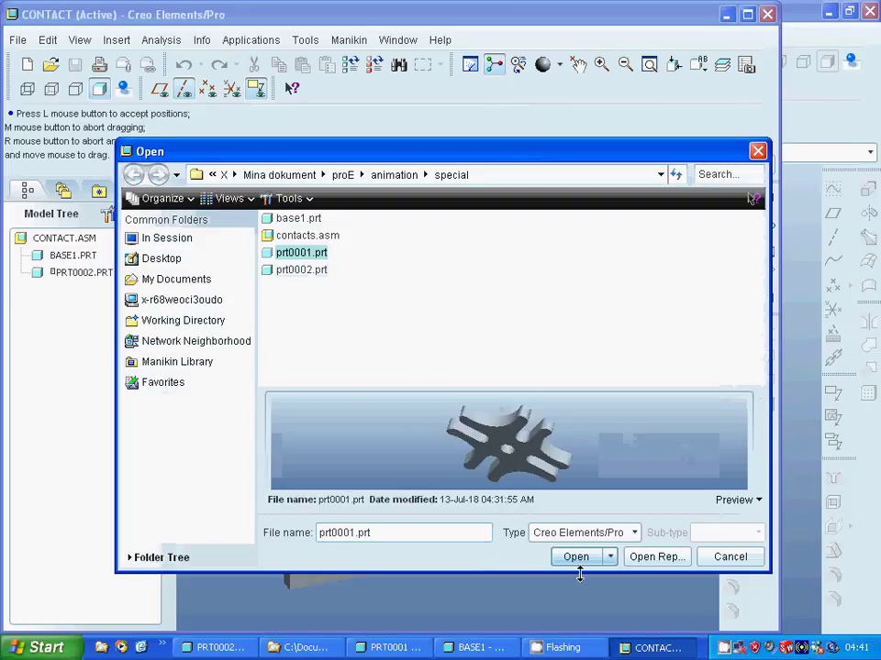
{"action": "left_click", "coordinate": [575, 559]}
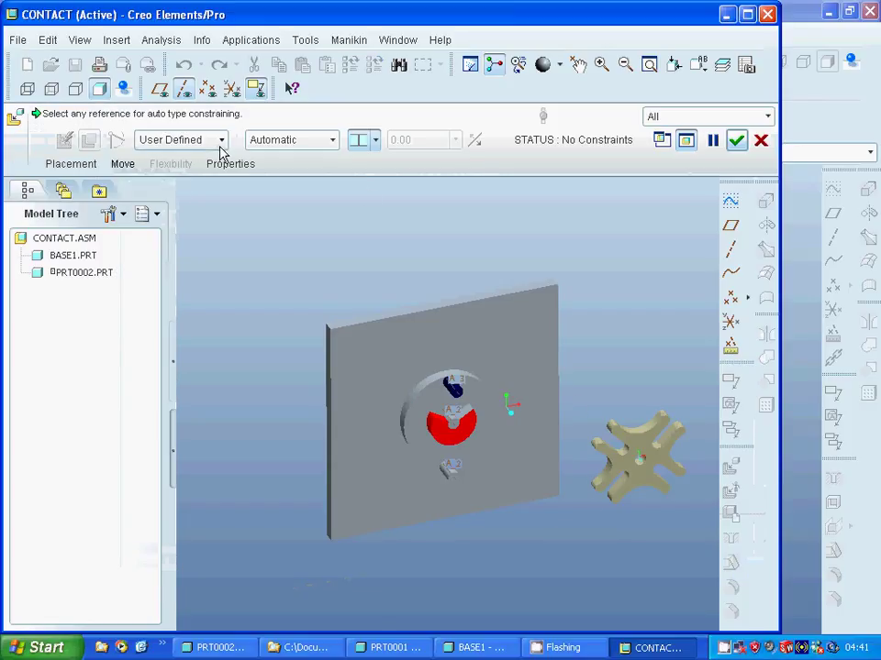
{"action": "left_click", "coordinate": [220, 141]}
{"action": "left_click", "coordinate": [197, 190]}
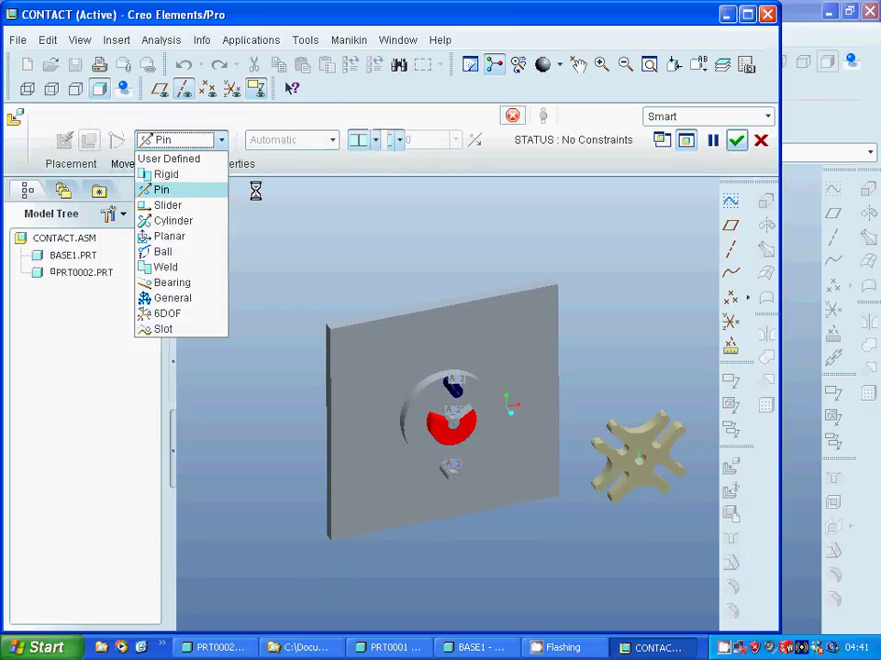
Align the central hole of the PRT0001 Geneva wheel with the base plate's lower pin as the axis alignment.
{"action": "left_click", "coordinate": [601, 64]}
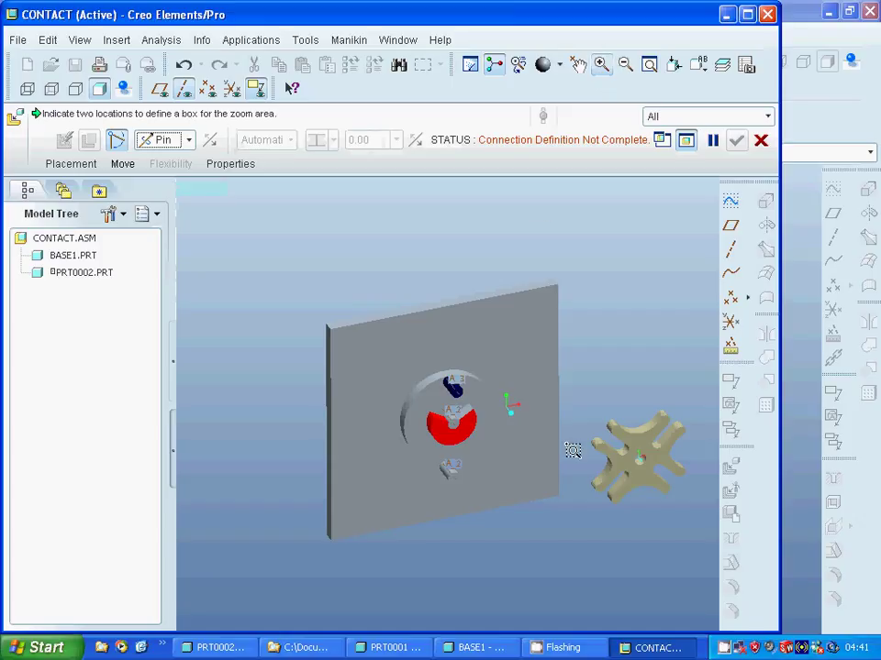
{"action": "left_click", "coordinate": [446, 442]}
{"action": "left_click", "coordinate": [669, 492]}
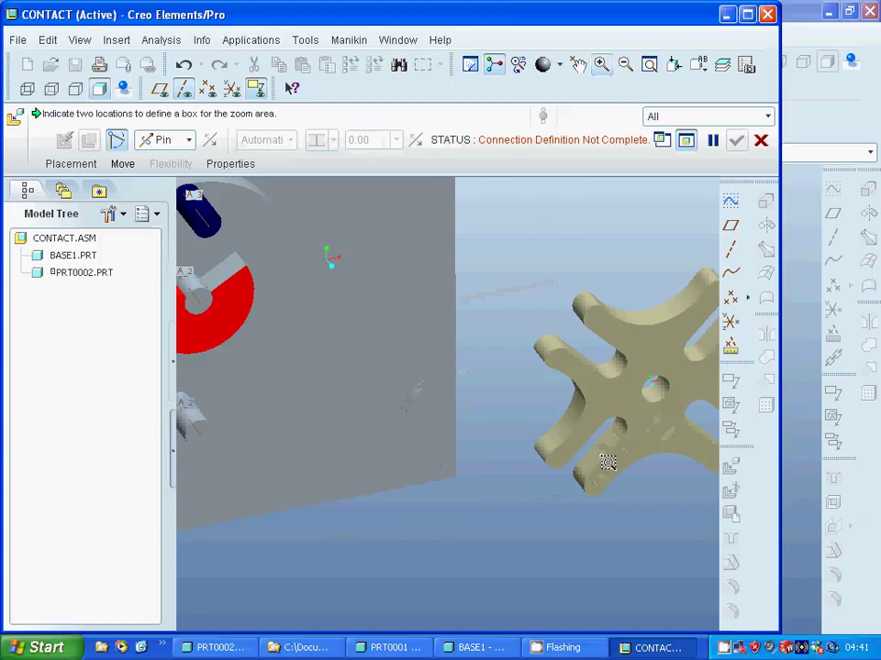
{"action": "left_click", "coordinate": [646, 402]}
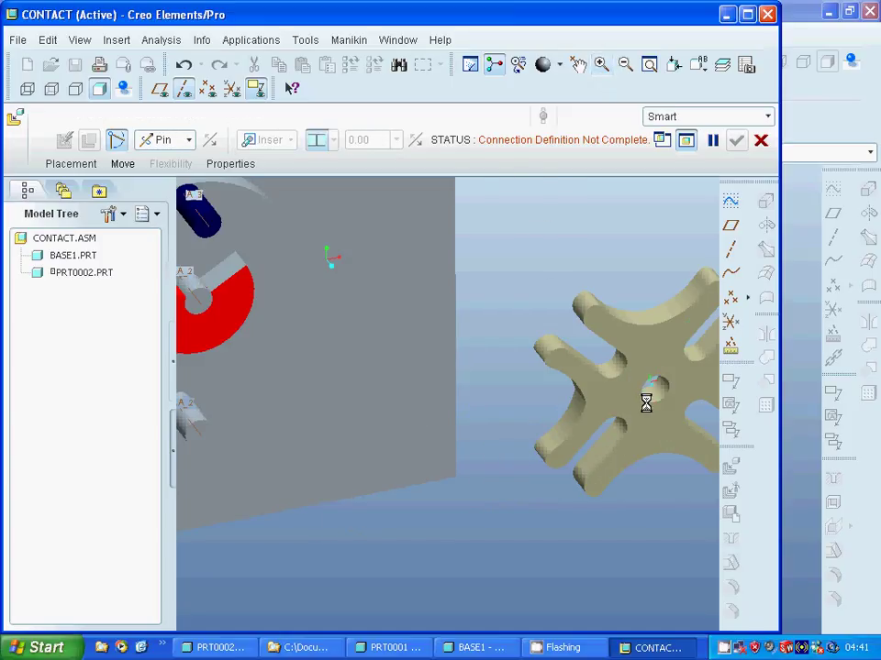
{"action": "left_click", "coordinate": [194, 423]}
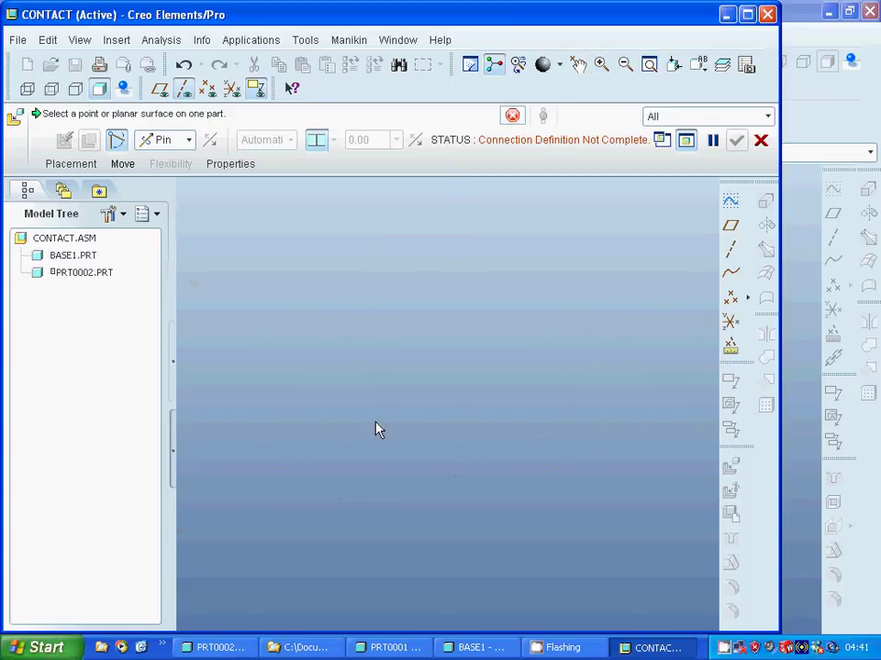
Complete the Pin connection's translation by aligning the Geneva wheel's front face with the lower pin's end face, and accept the placement.
{"action": "left_click", "coordinate": [279, 443]}
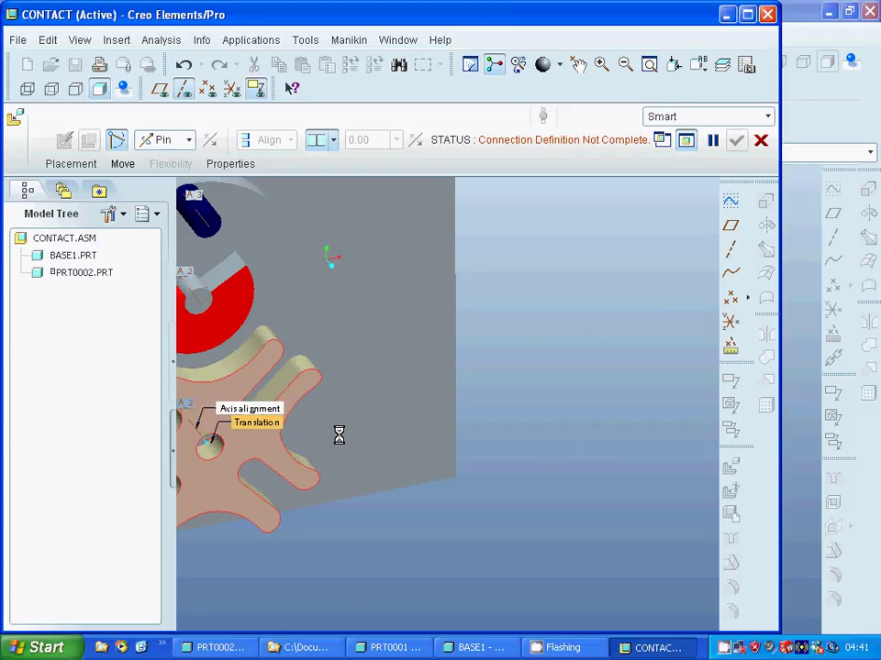
{"action": "mouse_move", "coordinate": [326, 406]}
{"action": "middle_mouse_down"}
{"action": "mouse_move", "coordinate": [348, 442]}
{"action": "mouse_move", "coordinate": [327, 415]}
{"action": "middle_mouse_up"}
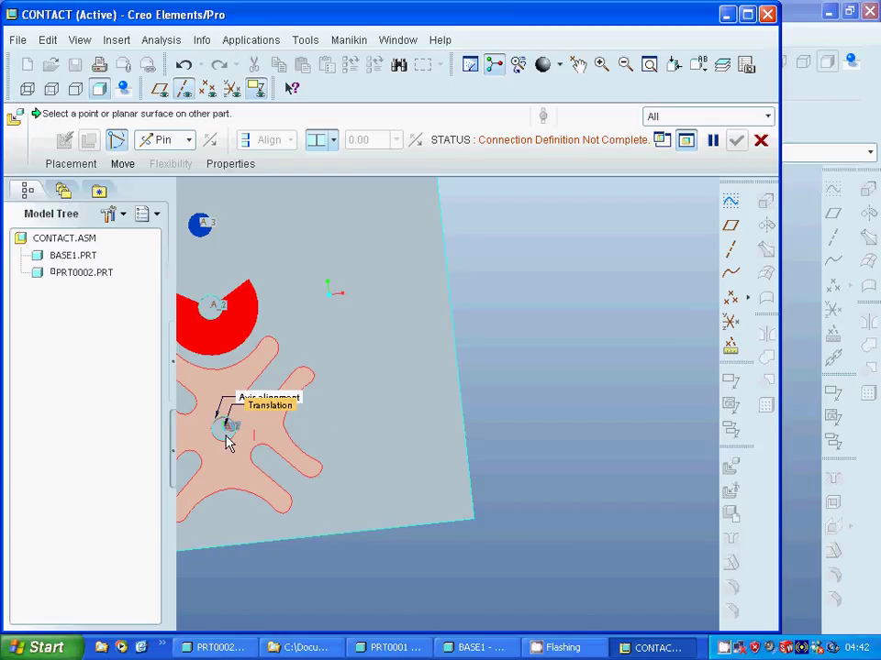
{"action": "mouse_move", "coordinate": [379, 429]}
{"action": "middle_mouse_down"}
{"action": "mouse_move", "coordinate": [387, 428]}
{"action": "mouse_move", "coordinate": [379, 423]}
{"action": "mouse_move", "coordinate": [315, 456]}
{"action": "middle_mouse_up"}
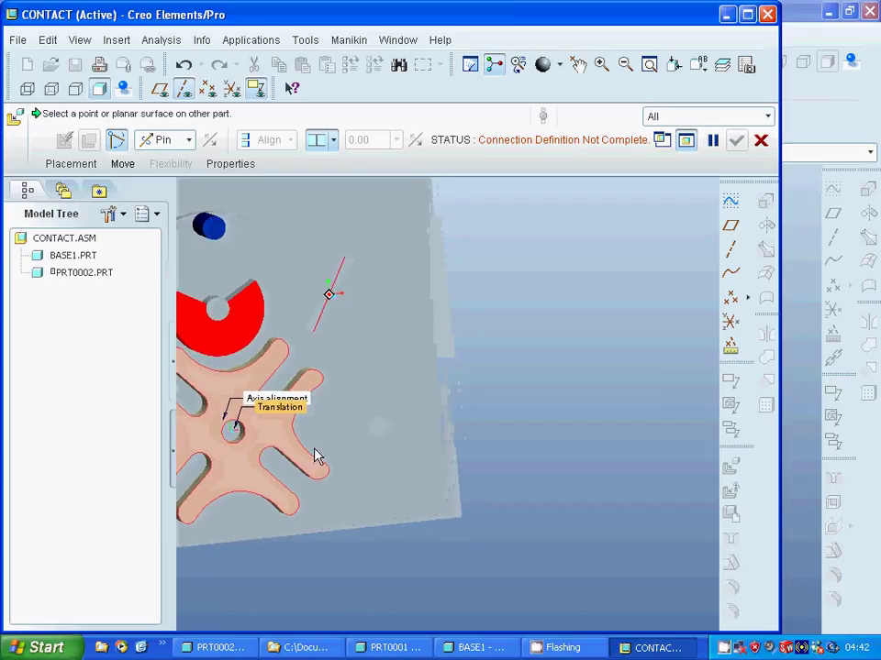
{"action": "left_click", "coordinate": [231, 438]}
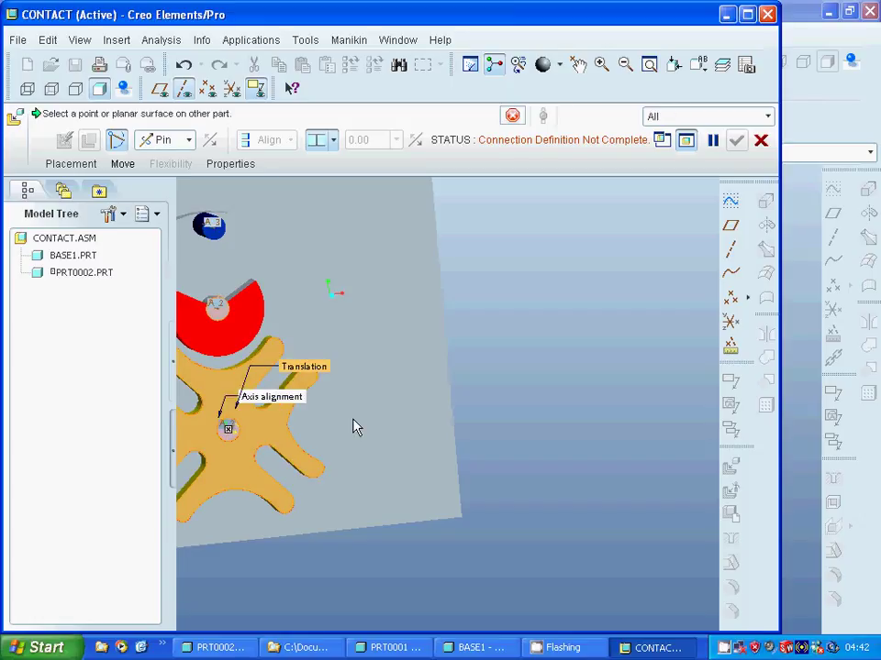
{"action": "mouse_move", "coordinate": [396, 419]}
{"action": "middle_mouse_down"}
{"action": "mouse_move", "coordinate": [416, 414]}
{"action": "mouse_move", "coordinate": [403, 397]}
{"action": "mouse_move", "coordinate": [391, 404]}
{"action": "mouse_move", "coordinate": [407, 405]}
{"action": "middle_mouse_up"}
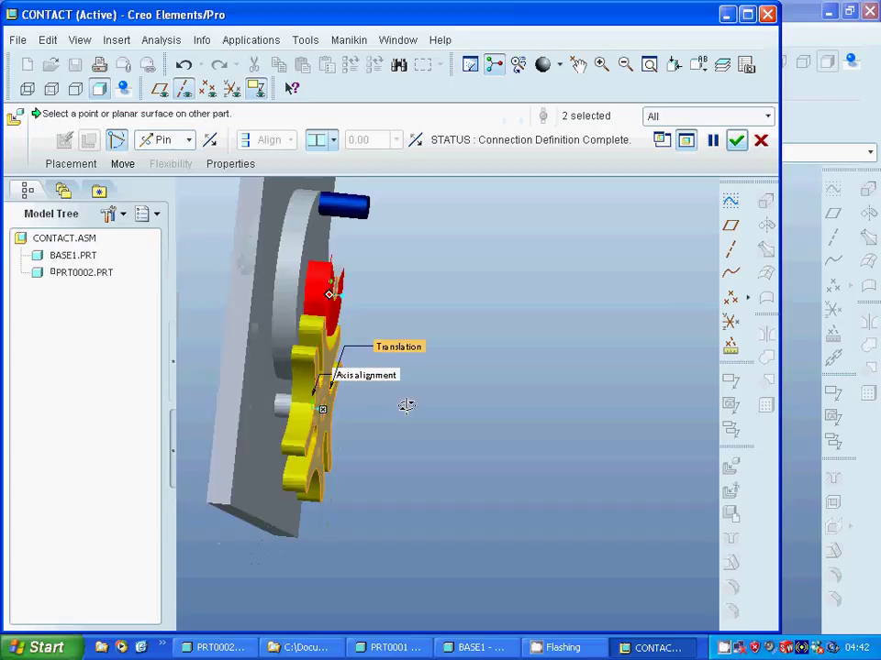
{"action": "left_click", "coordinate": [735, 141]}
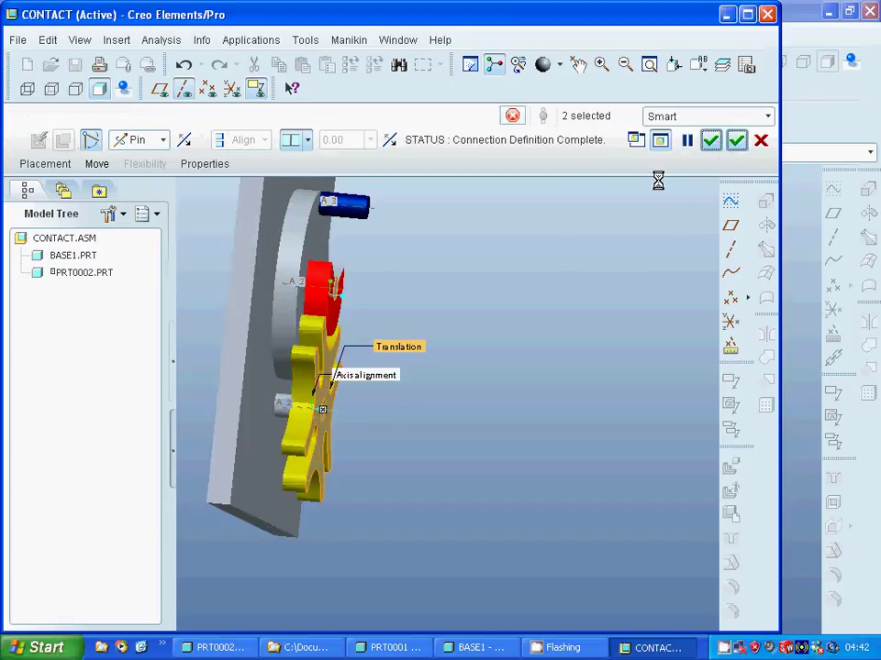
Test the Geneva wheel's pin joint by rotating it with Drag Components, and set the view to FRONT.
{"action": "left_click", "coordinate": [577, 64]}
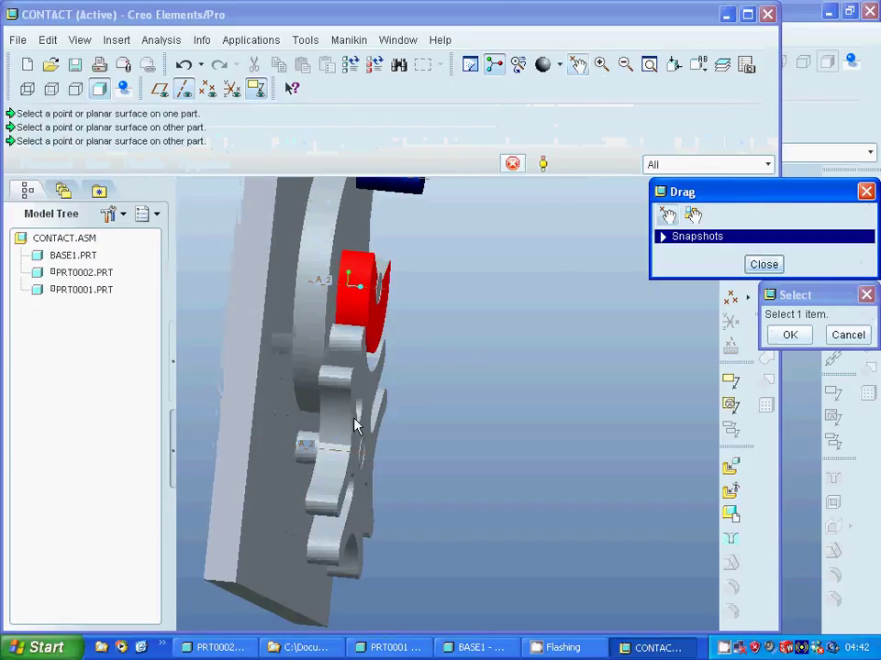
{"action": "left_click", "coordinate": [354, 414]}
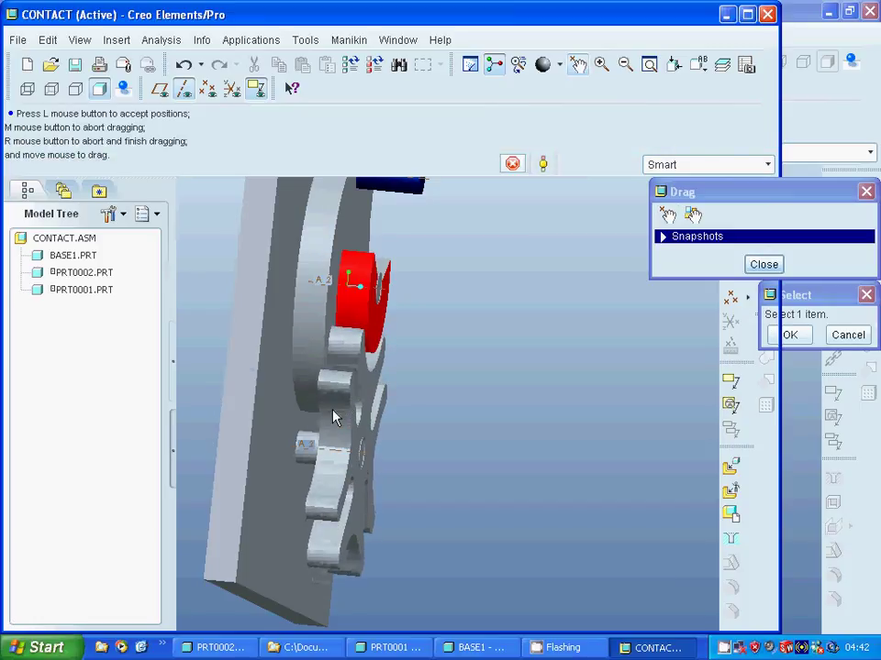
{"action": "left_click", "coordinate": [335, 415]}
{"action": "left_click", "coordinate": [709, 80]}
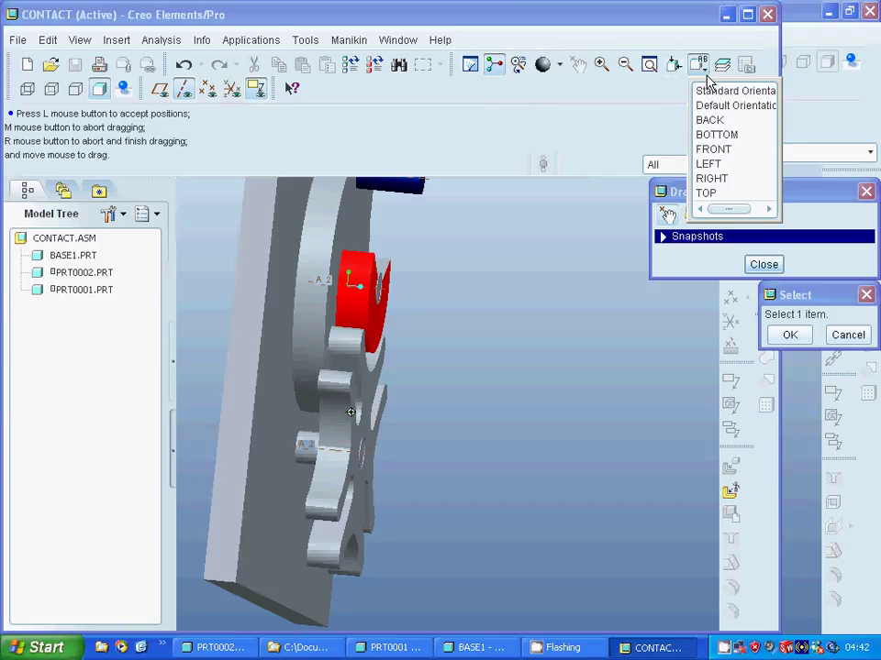
{"action": "left_click", "coordinate": [712, 149]}
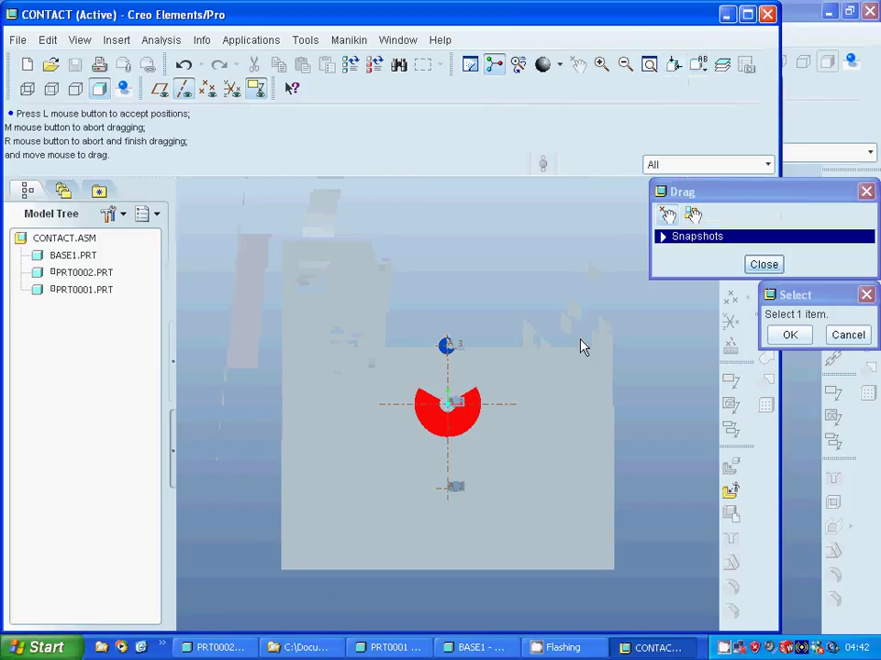
Apply a gold-coloured appearance from the std-metals library to PRT0001, and close the Drag tool.
{"action": "left_click", "coordinate": [559, 66]}
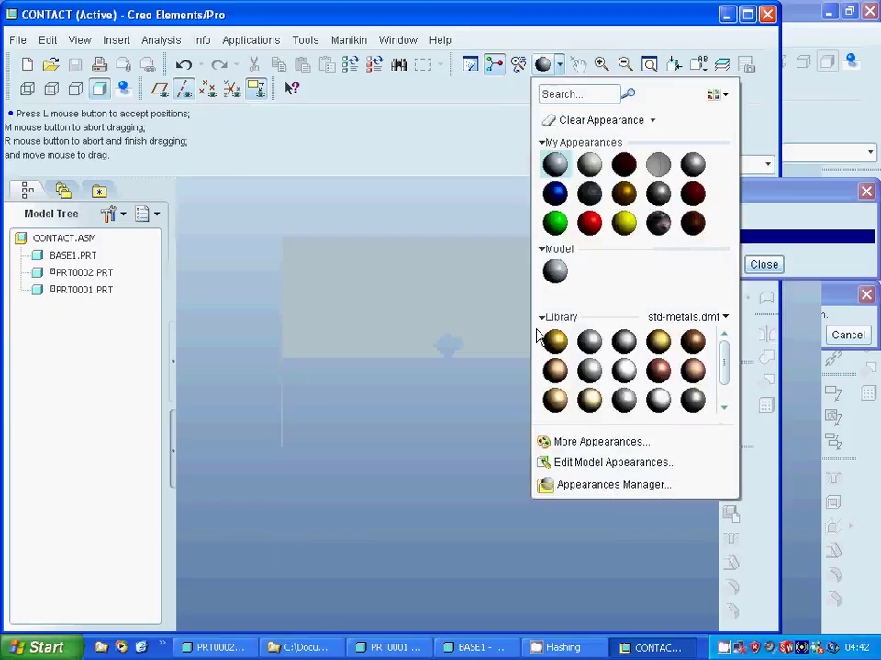
{"action": "left_click", "coordinate": [555, 342]}
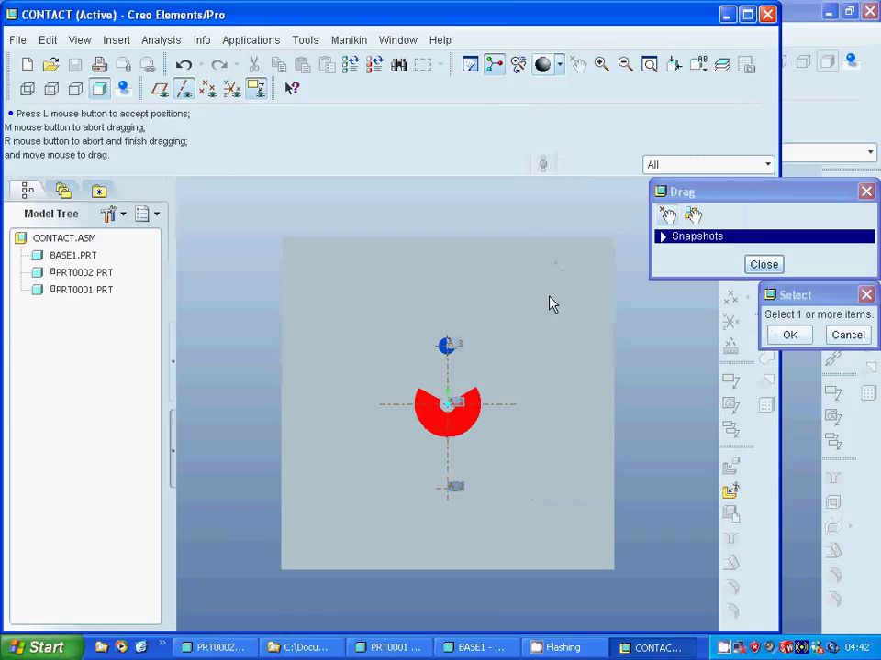
{"action": "left_click", "coordinate": [415, 479]}
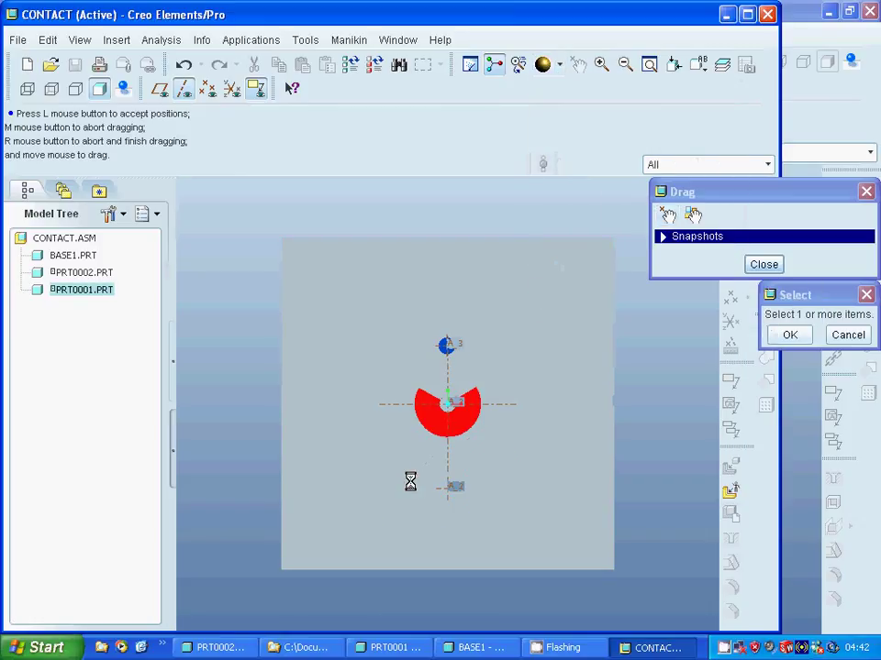
{"action": "left_click", "coordinate": [789, 335]}
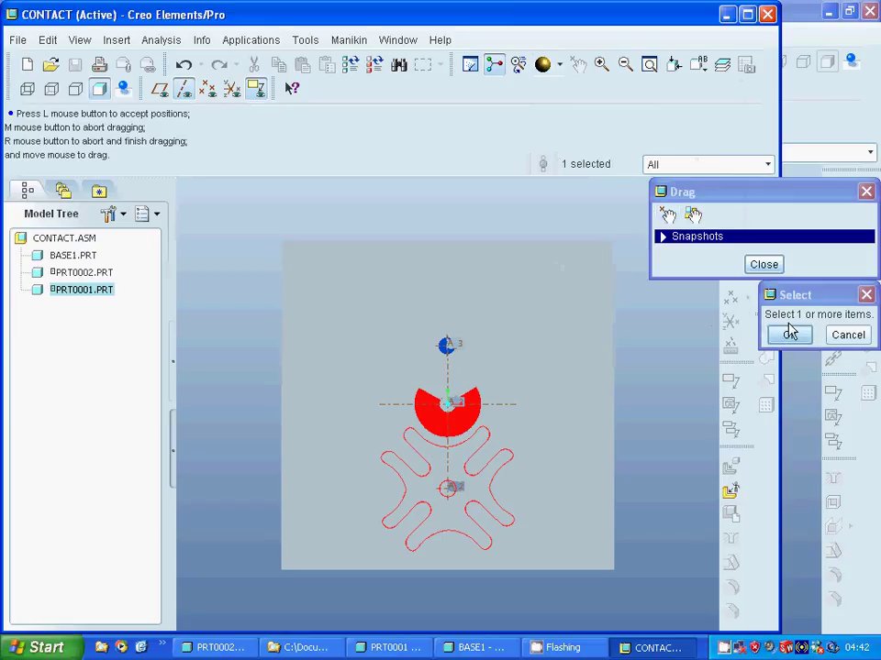
{"action": "left_click", "coordinate": [762, 264]}
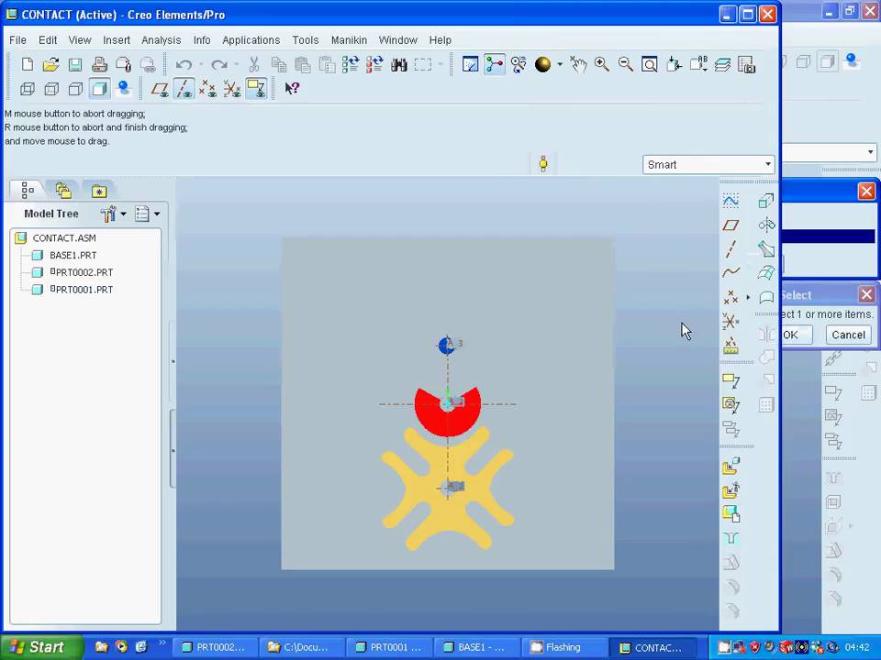
Apply a copper-brown appearance from the std-metals library to the PRT0001 Geneva wheel.
{"action": "left_click", "coordinate": [560, 66]}
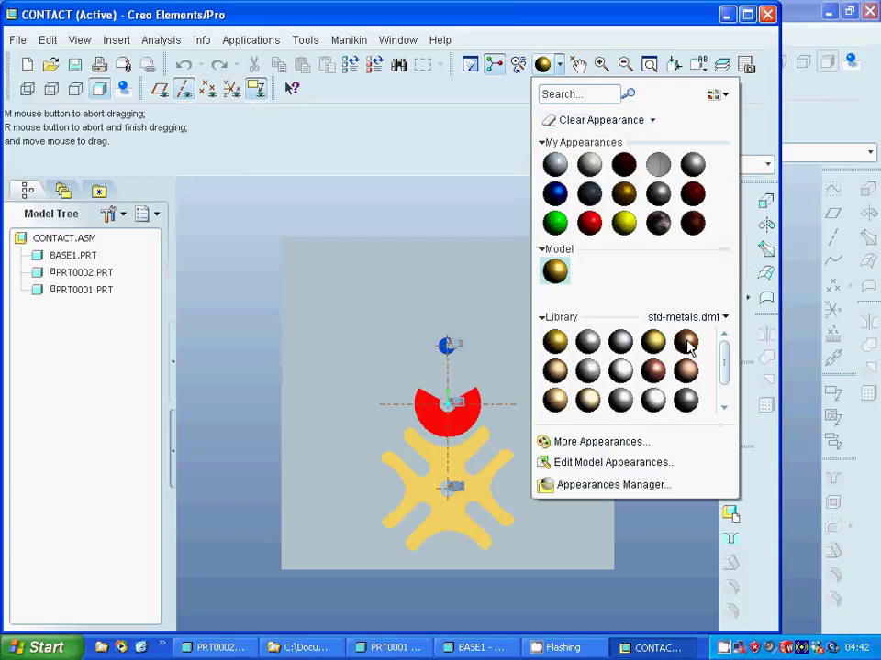
{"action": "left_click", "coordinate": [686, 343]}
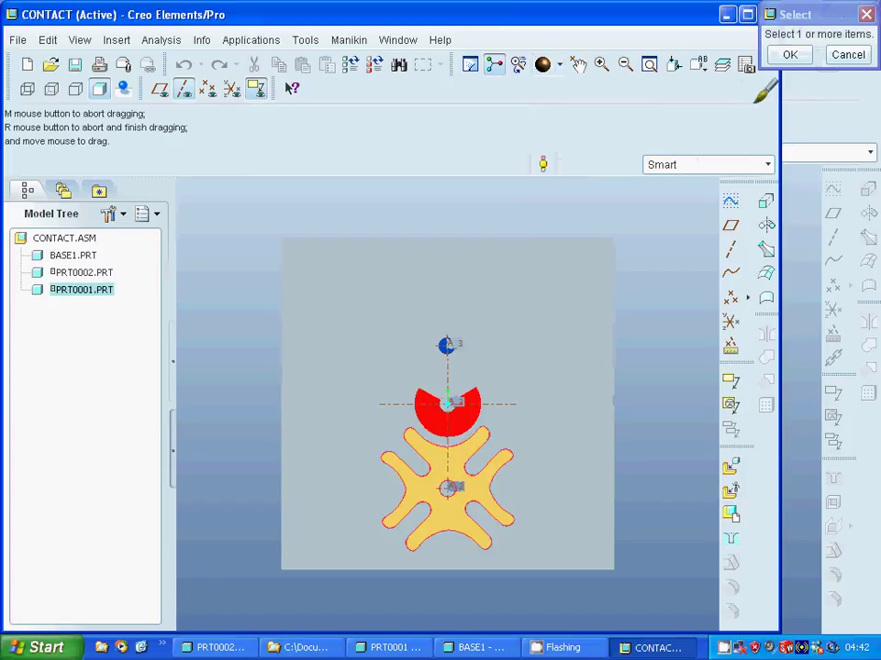
{"action": "left_click", "coordinate": [781, 57]}
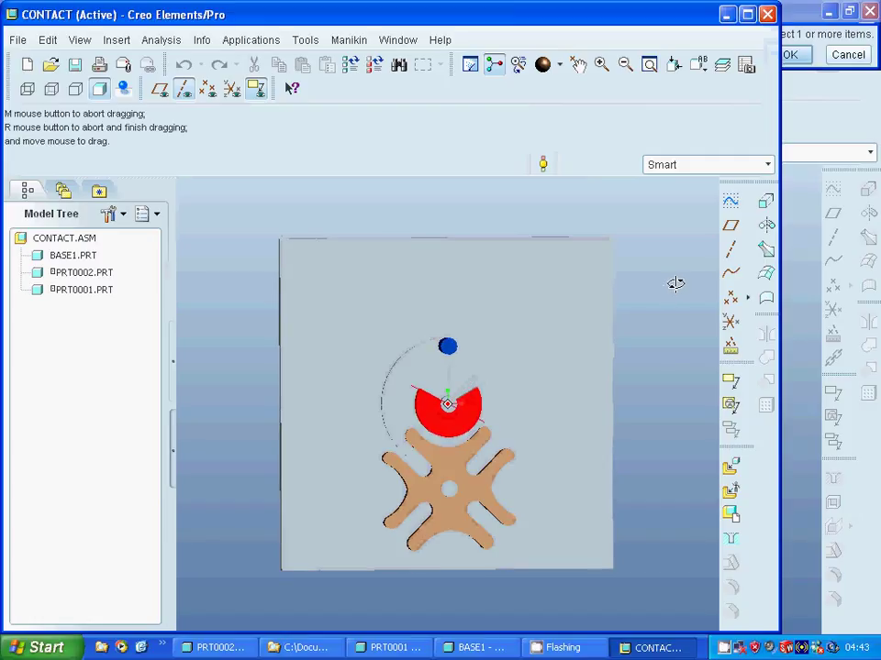
{"action": "left_click", "coordinate": [674, 286]}
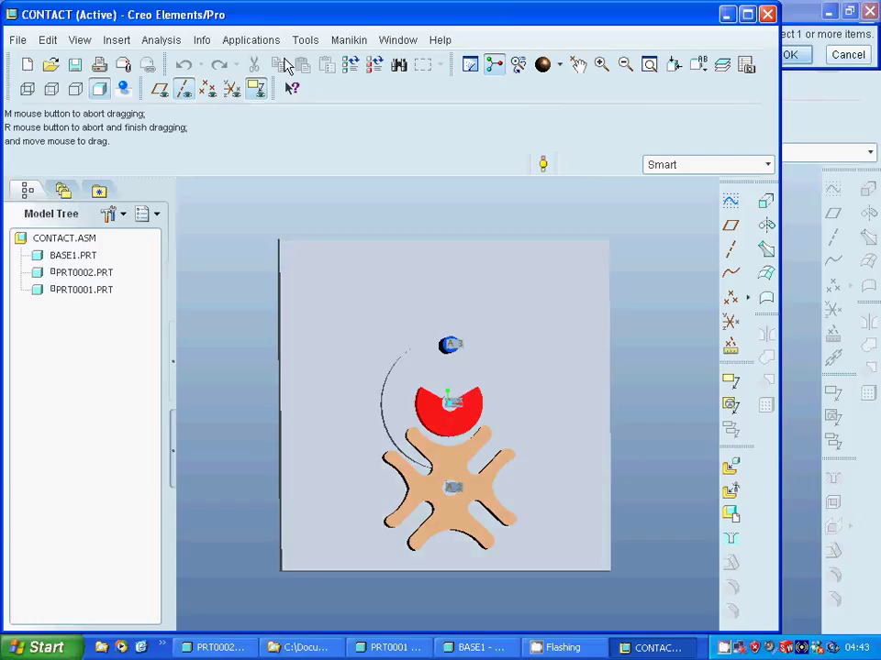
Switch to the Mechanism application and hide BASE1.PRT.
{"action": "left_click", "coordinate": [256, 44]}
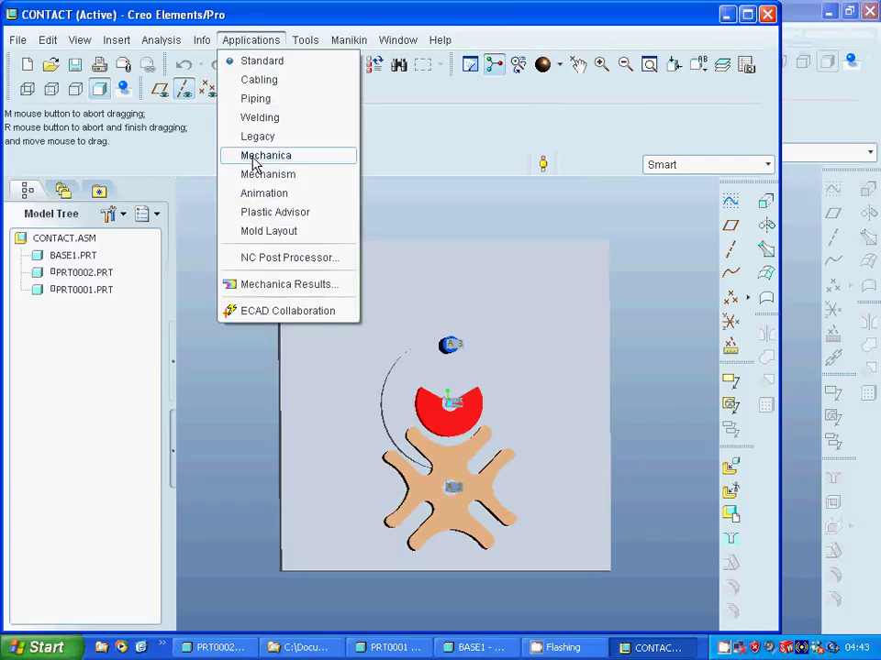
{"action": "left_click", "coordinate": [257, 174]}
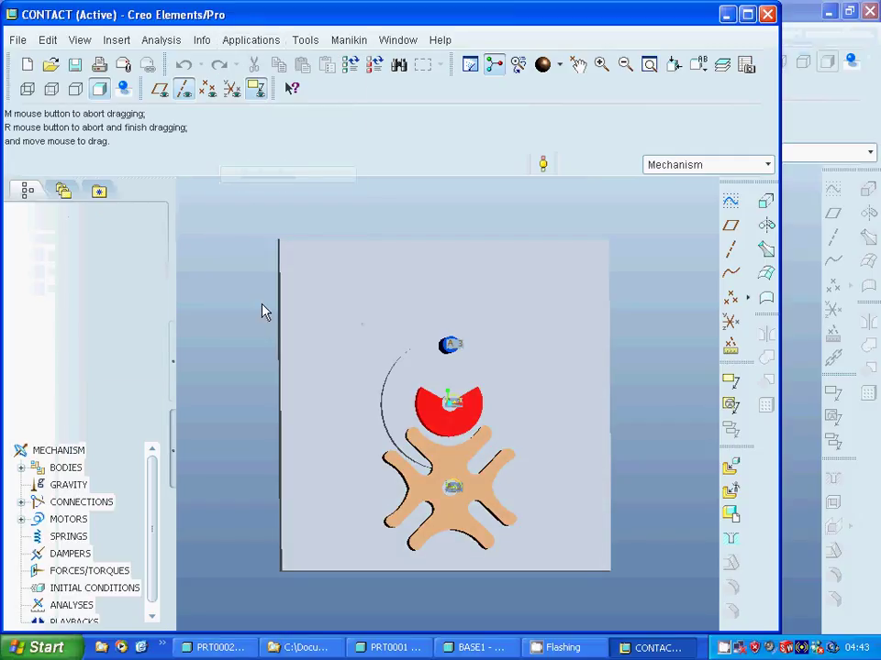
{"action": "left_click_drag", "start_coordinate": [443, 335], "coordinate": [406, 403]}
{"action": "right_click", "coordinate": [183, 401]}
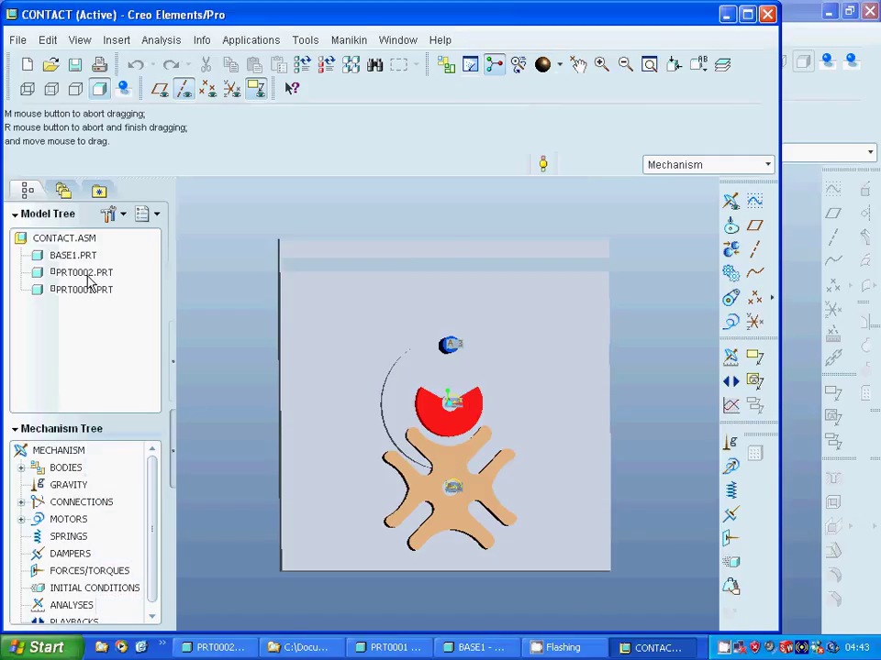
{"action": "right_click", "coordinate": [79, 257]}
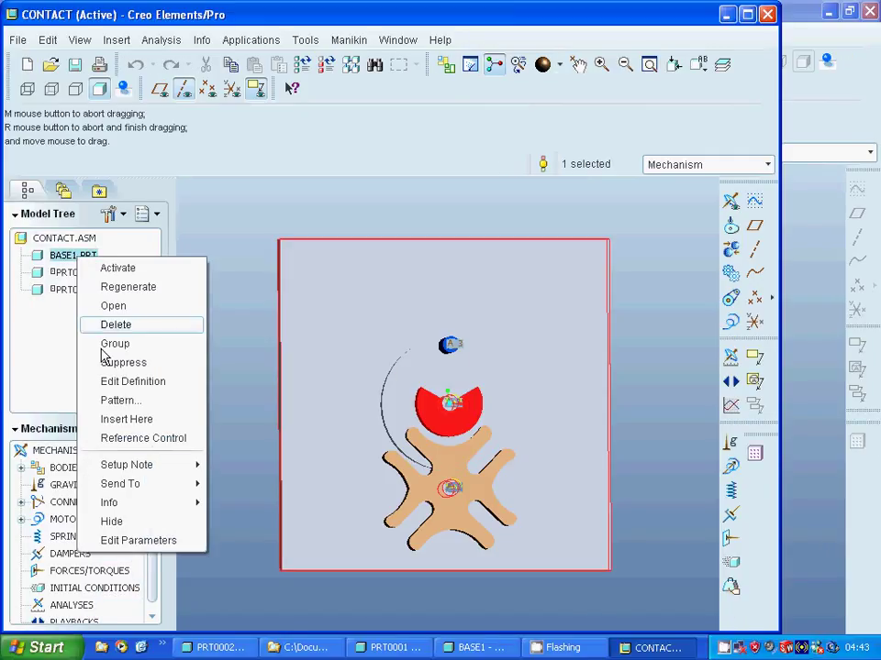
{"action": "left_click", "coordinate": [117, 521]}
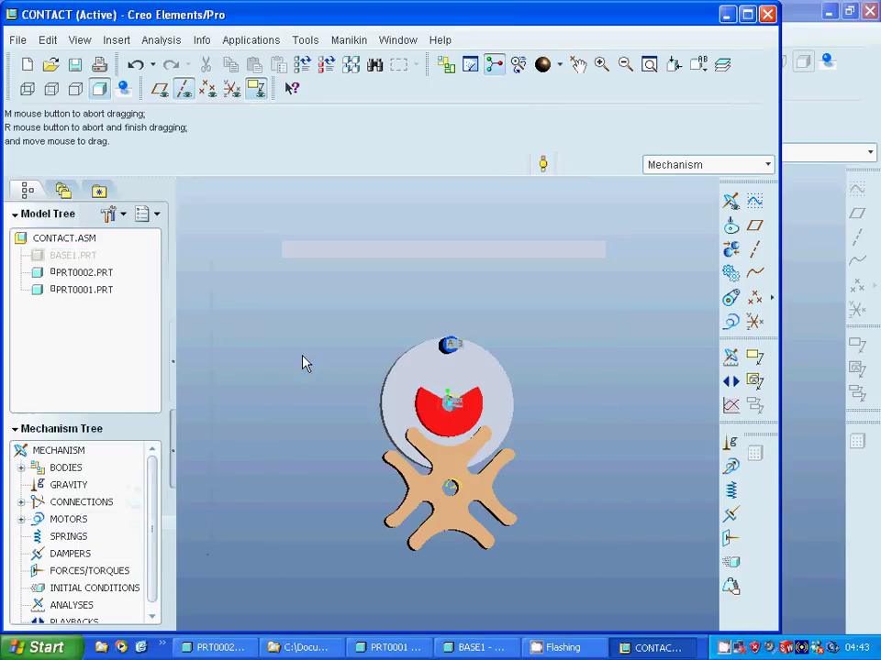
Return to the Standard application and redefine PRT0001's placement, flipping the direction of its Connection_2 pin joint.
{"action": "left_click", "coordinate": [251, 40]}
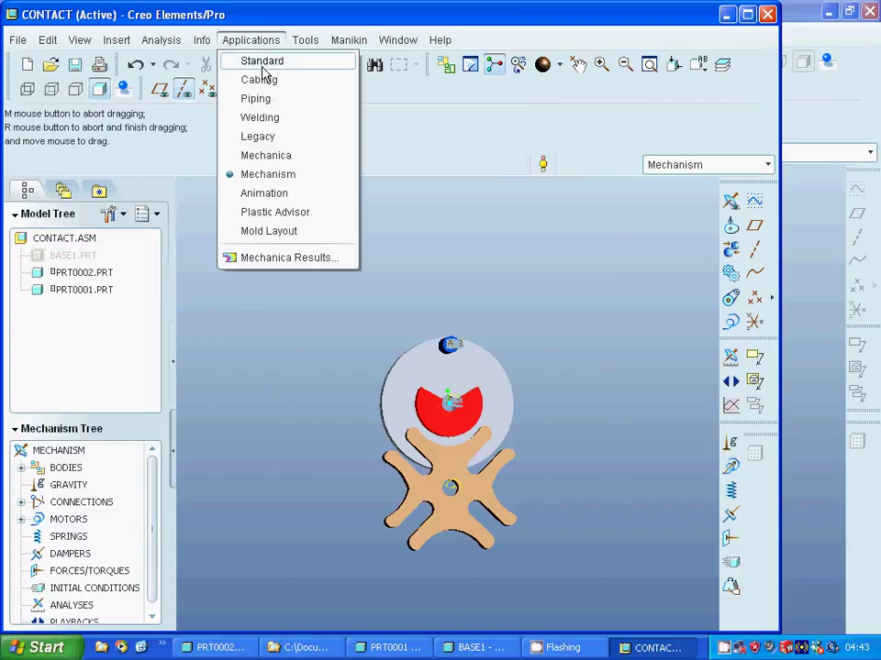
{"action": "left_click", "coordinate": [263, 64]}
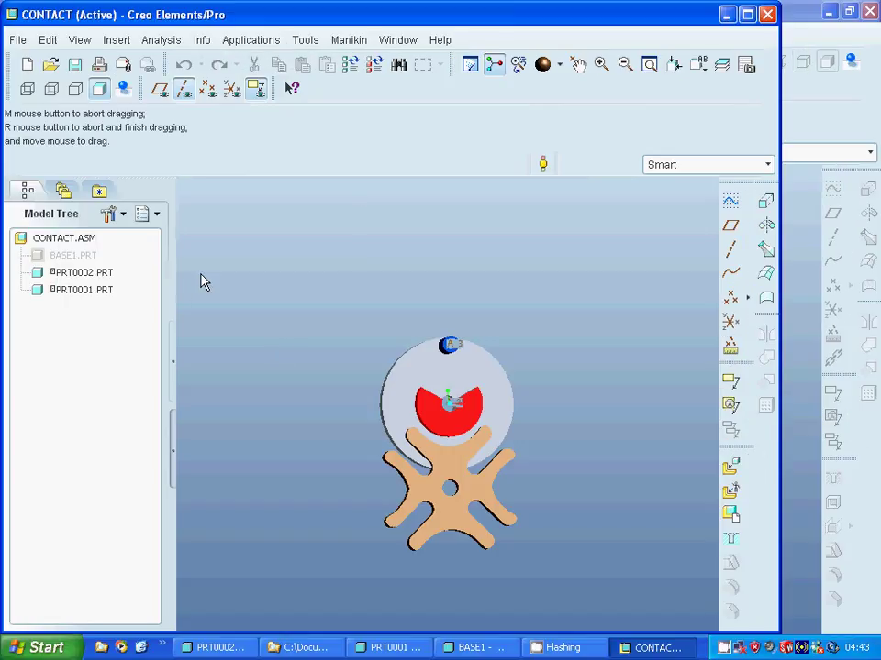
{"action": "left_click", "coordinate": [79, 291]}
{"action": "right_click", "coordinate": [80, 294]}
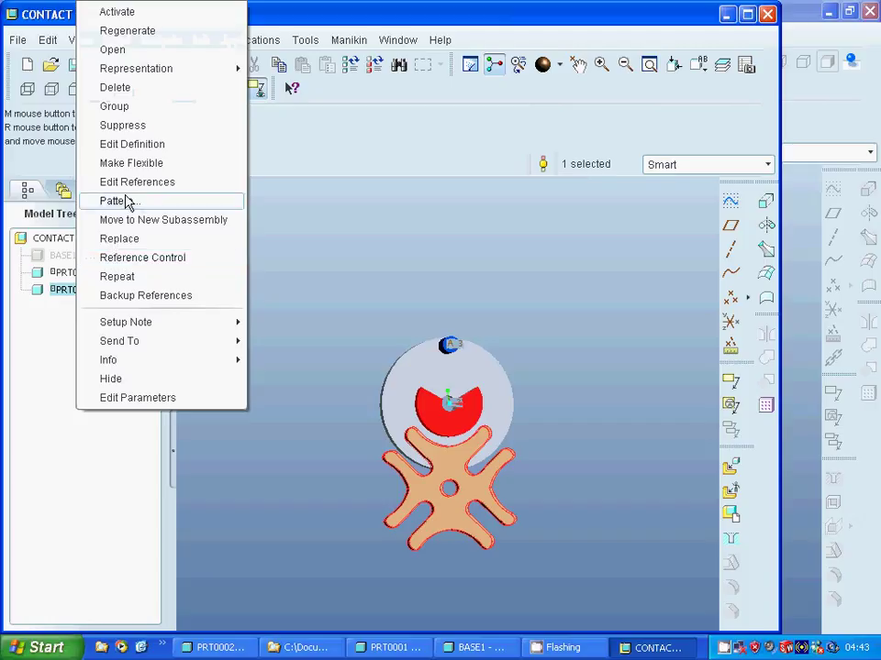
{"action": "left_click", "coordinate": [112, 147]}
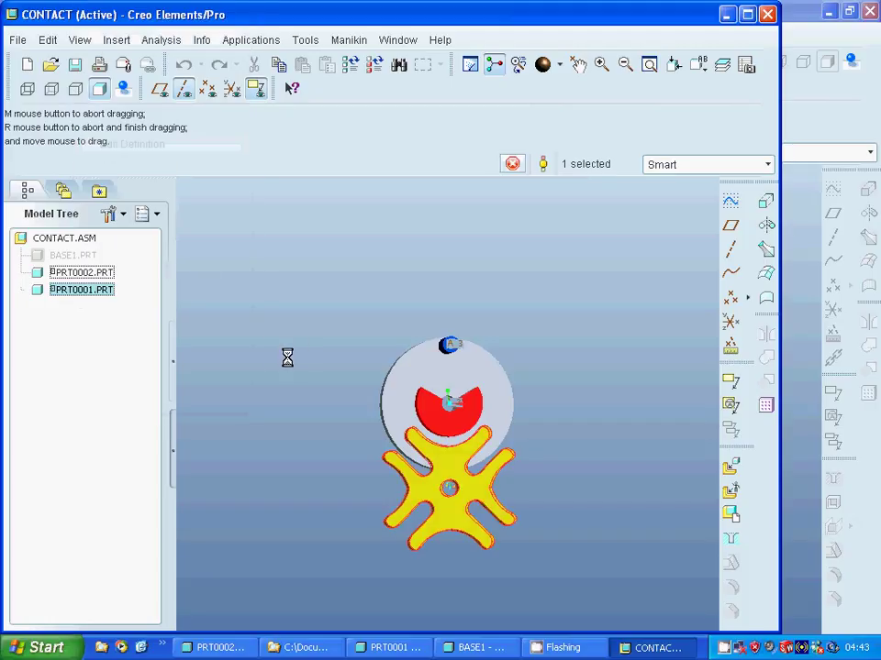
{"action": "middle_click_drag", "start_coordinate": [280, 364], "coordinate": [304, 377]}
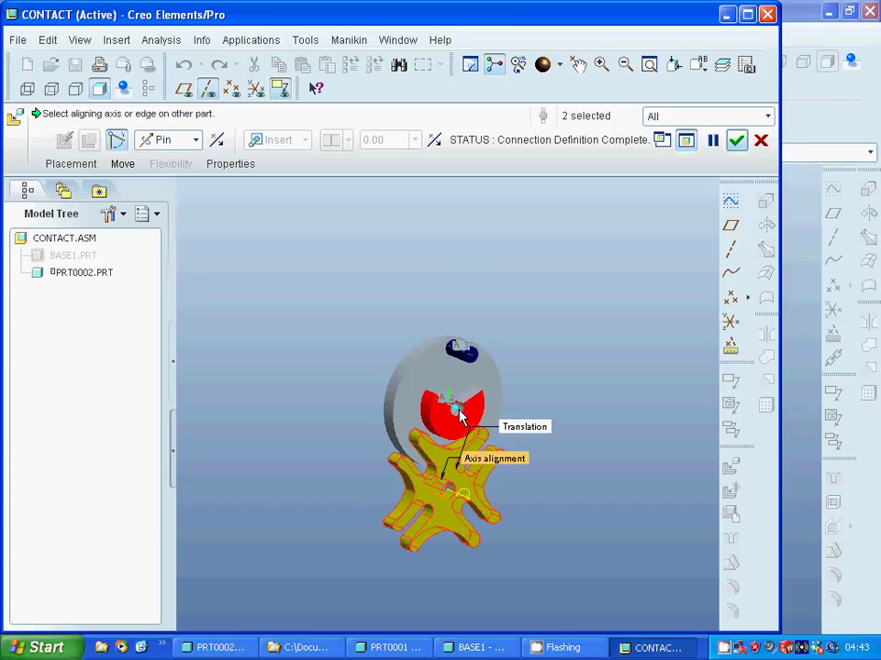
{"action": "left_click", "coordinate": [70, 163]}
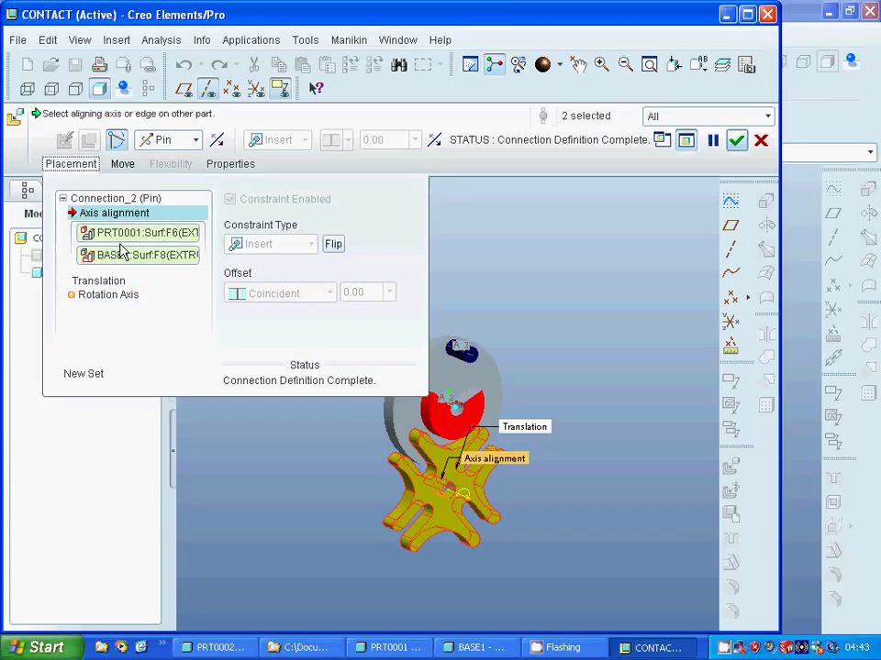
{"action": "left_click", "coordinate": [96, 198]}
{"action": "left_click", "coordinate": [326, 294]}
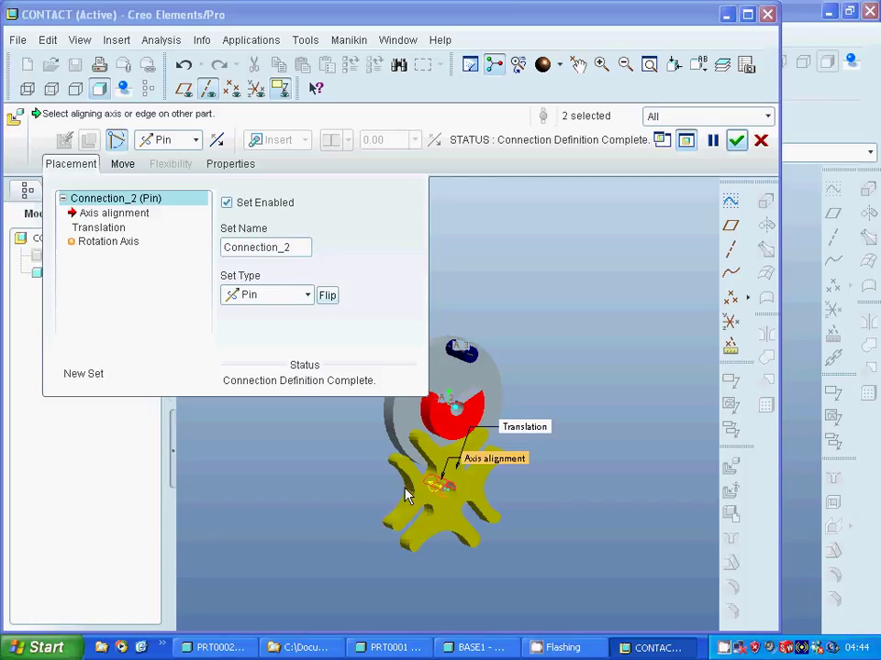
{"action": "left_click", "coordinate": [737, 141]}
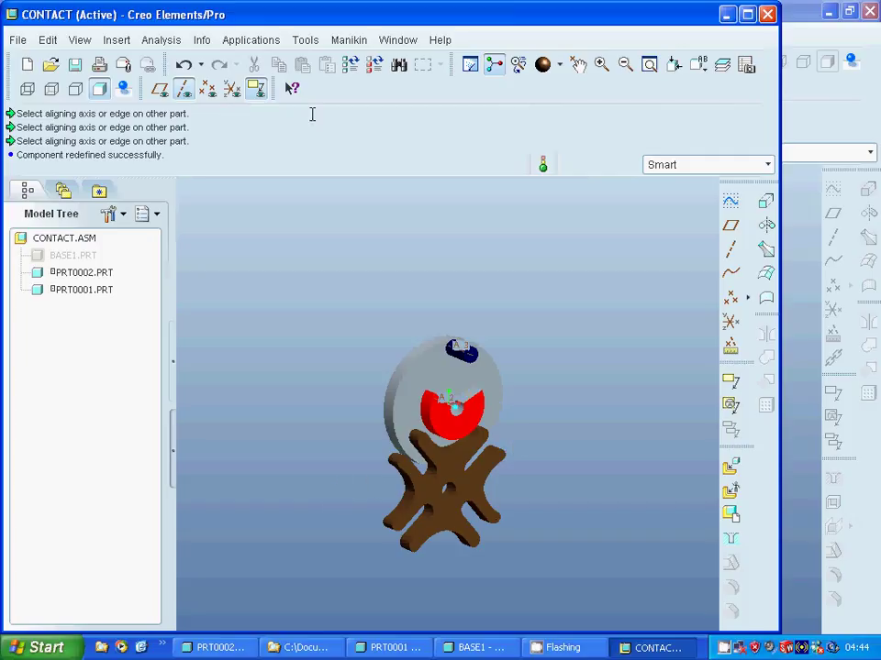
Switch back to Mechanism and start a 3D contact with the blue drive pin's surface as Contact Reference 1.
{"action": "left_click", "coordinate": [243, 39]}
{"action": "left_click", "coordinate": [258, 174]}
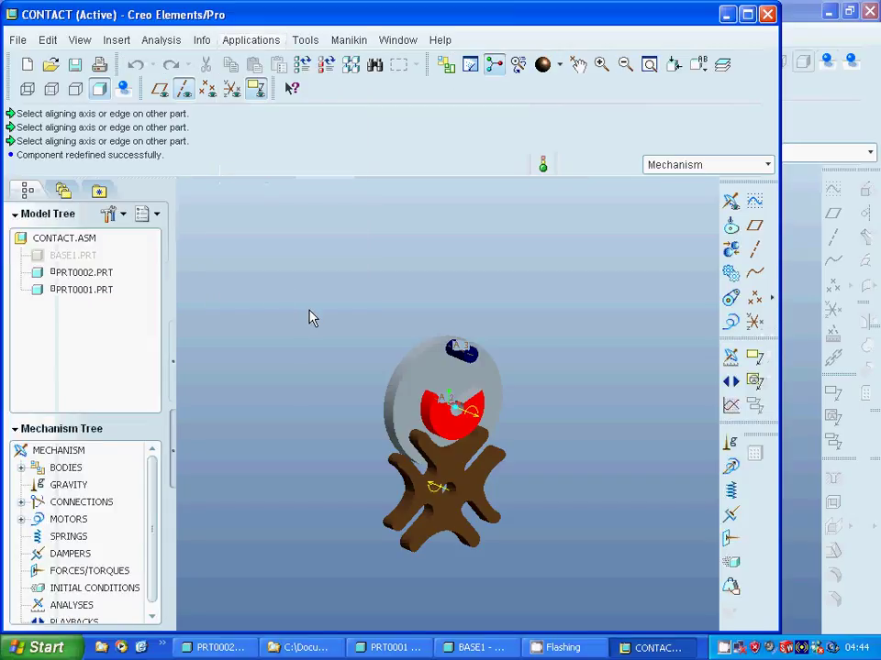
{"action": "left_click", "coordinate": [731, 250]}
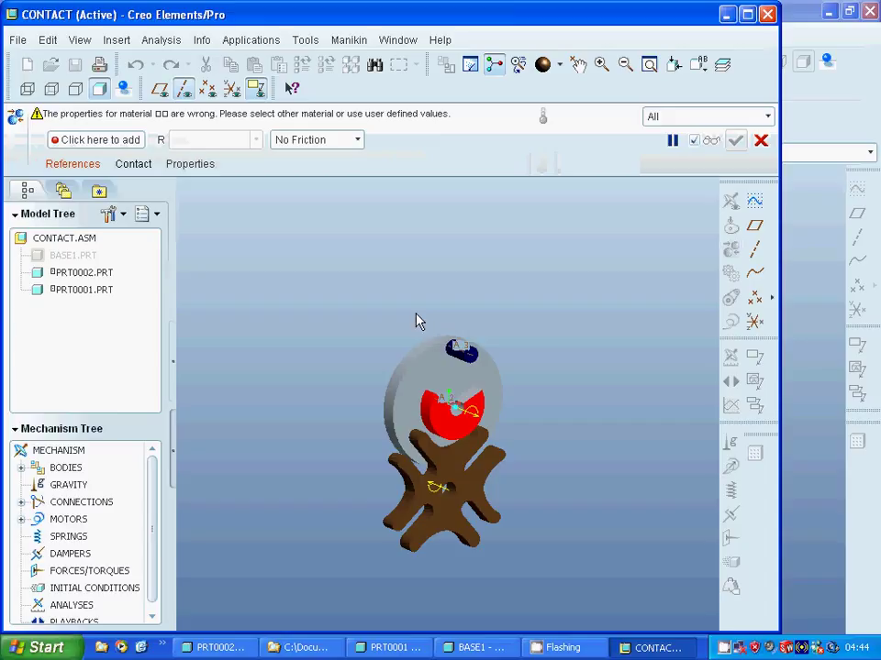
{"action": "left_click", "coordinate": [465, 361]}
{"action": "left_click", "coordinate": [68, 165]}
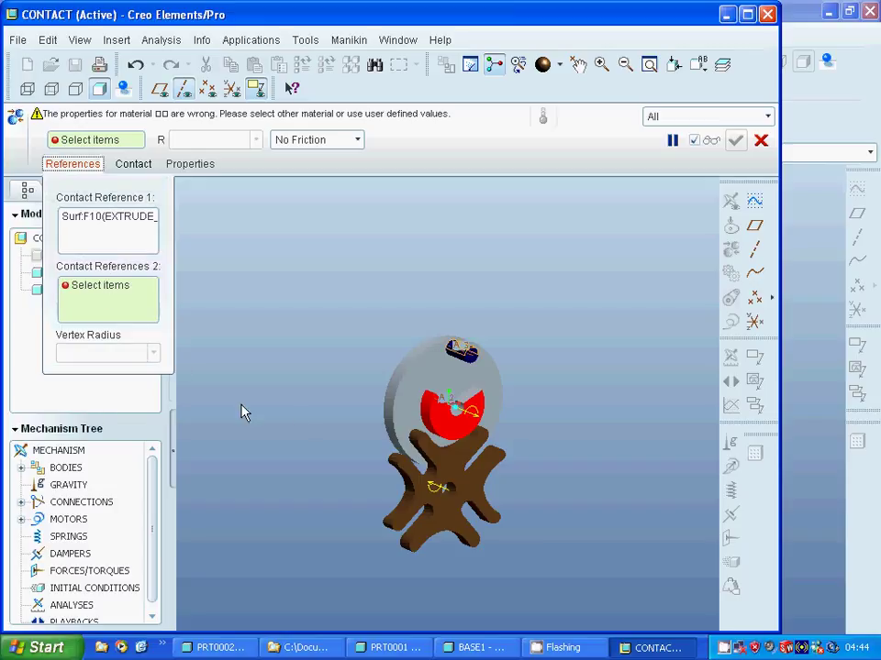
Add one side wall of each of the Geneva wheel's four slots to Contact References 2.
{"action": "middle_click_drag", "start_coordinate": [291, 409], "coordinate": [310, 389]}
{"action": "left_click", "coordinate": [430, 460]}
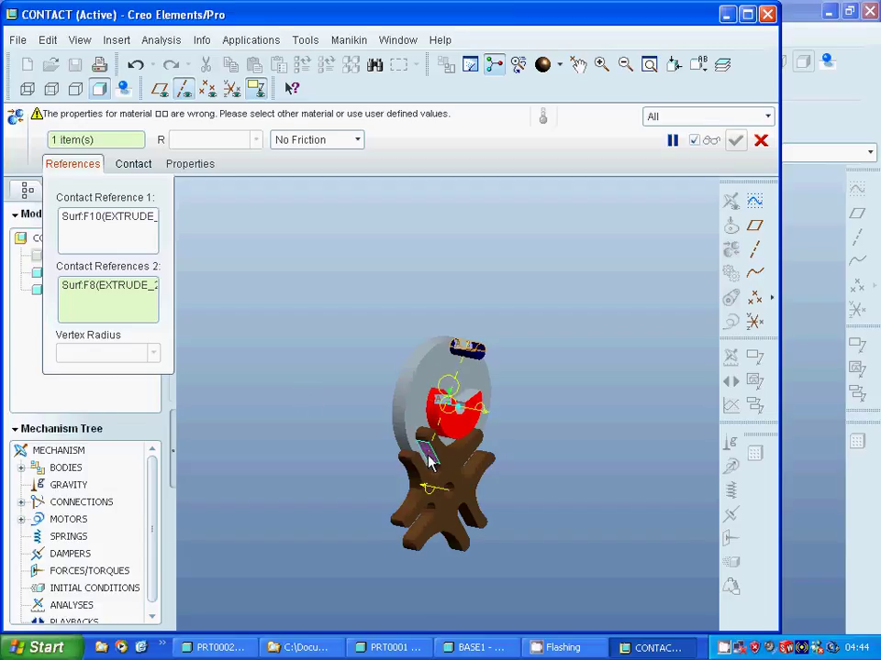
{"action": "left_click", "coordinate": [474, 470]}
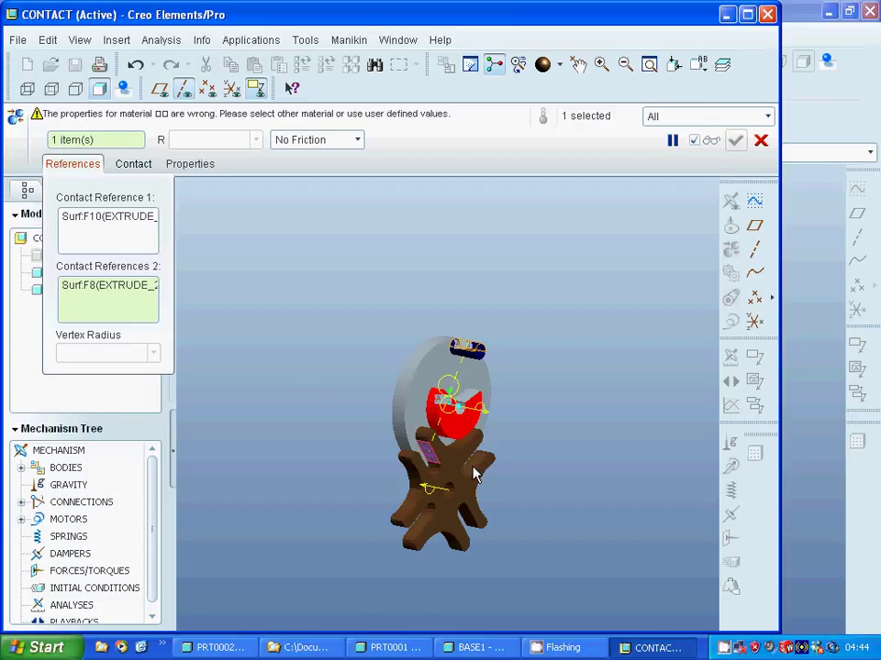
{"action": "left_click", "coordinate": [469, 523]}
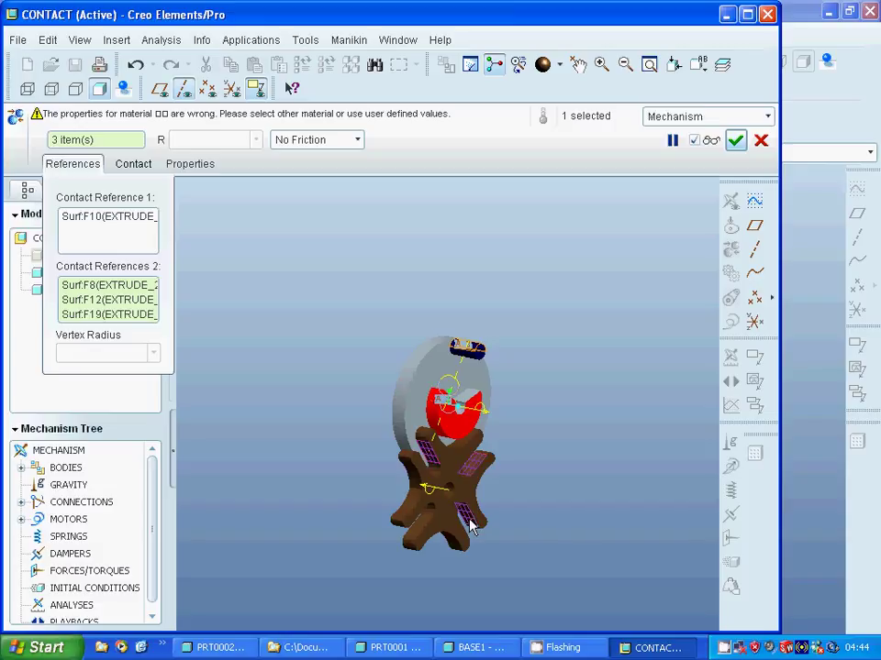
{"action": "left_click", "coordinate": [422, 537]}
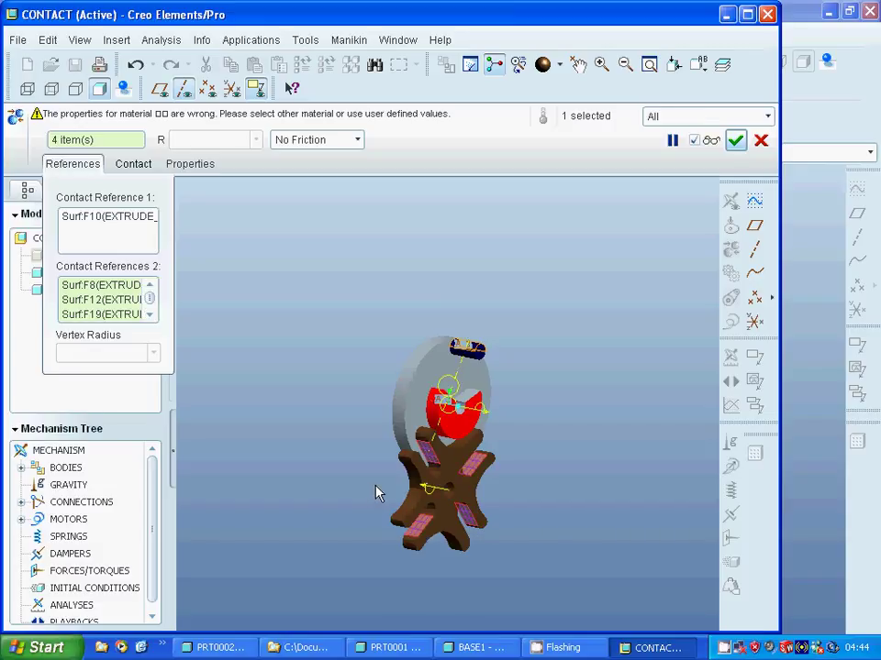
Add the four opposite slot walls of the Geneva wheel to Contact References 2 and complete the frictionless contact.
{"action": "middle_click_drag", "start_coordinate": [326, 466], "coordinate": [388, 471]}
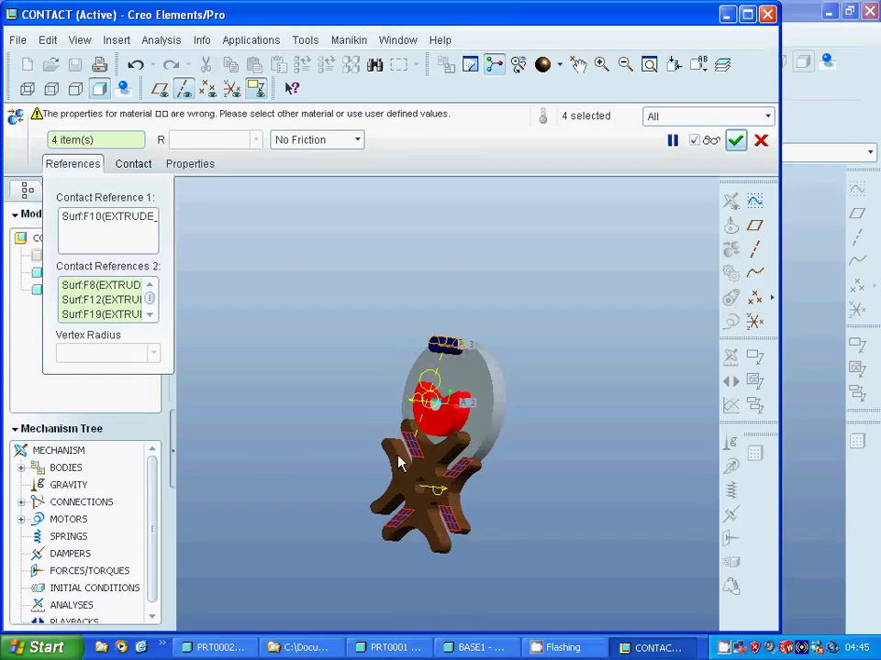
{"action": "left_click", "coordinate": [397, 515], "text": "ctrl"}
{"action": "left_click", "coordinate": [438, 524], "text": "ctrl"}
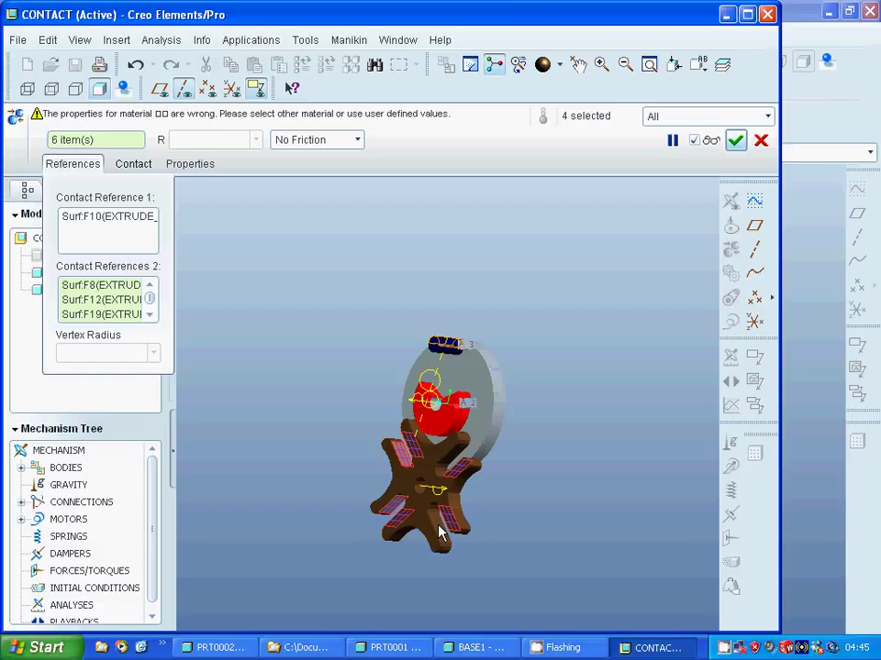
{"action": "left_click", "coordinate": [453, 464], "text": "ctrl"}
{"action": "left_click", "coordinate": [410, 459], "text": "ctrl"}
{"action": "middle_click", "coordinate": [314, 389]}
{"action": "middle_click_drag", "start_coordinate": [322, 387], "coordinate": [342, 416]}
{"action": "middle_click_drag", "start_coordinate": [352, 341], "coordinate": [356, 366]}
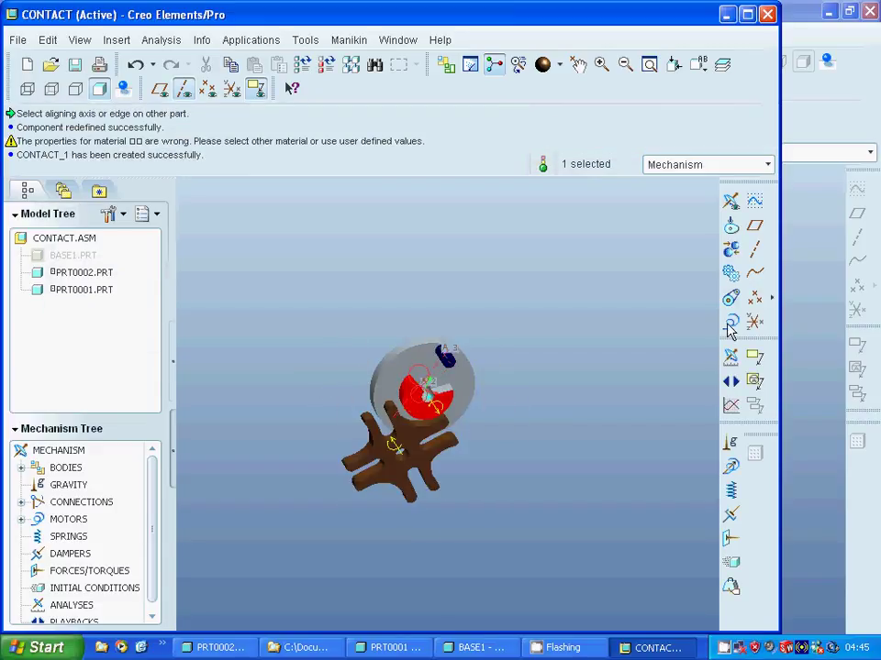
Define a servo motor on the drive disc's Connection_1.axis_1 with a constant velocity of 20 deg/sec.
{"action": "left_click", "coordinate": [730, 356]}
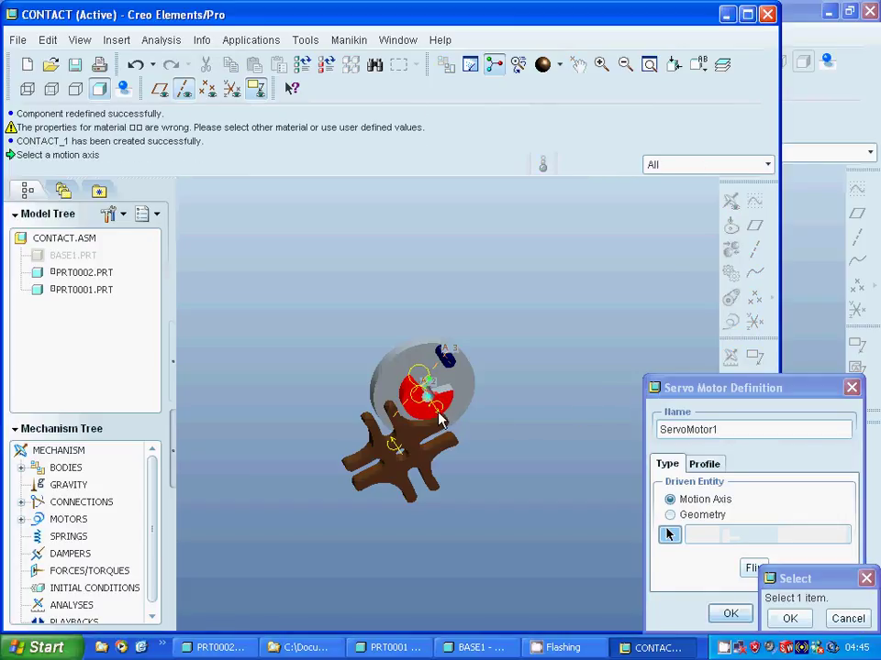
{"action": "left_click", "coordinate": [440, 420]}
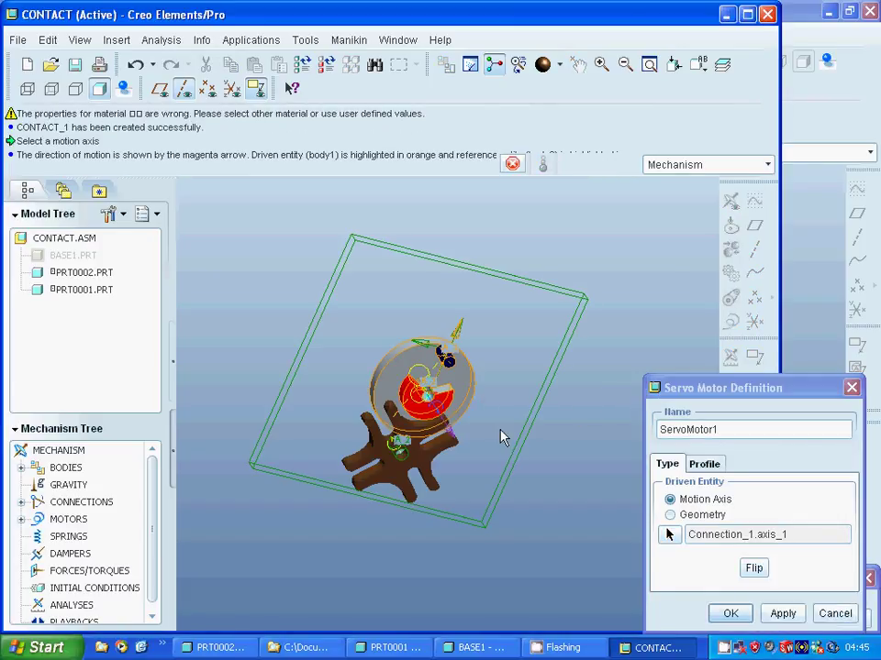
{"action": "left_click", "coordinate": [703, 464]}
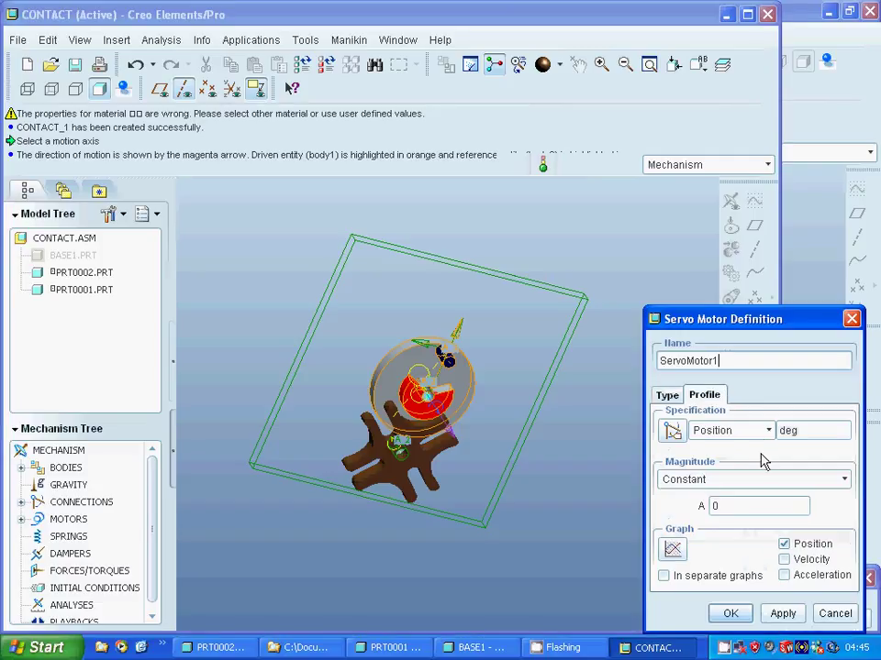
{"action": "left_click", "coordinate": [769, 430]}
{"action": "left_click", "coordinate": [724, 464]}
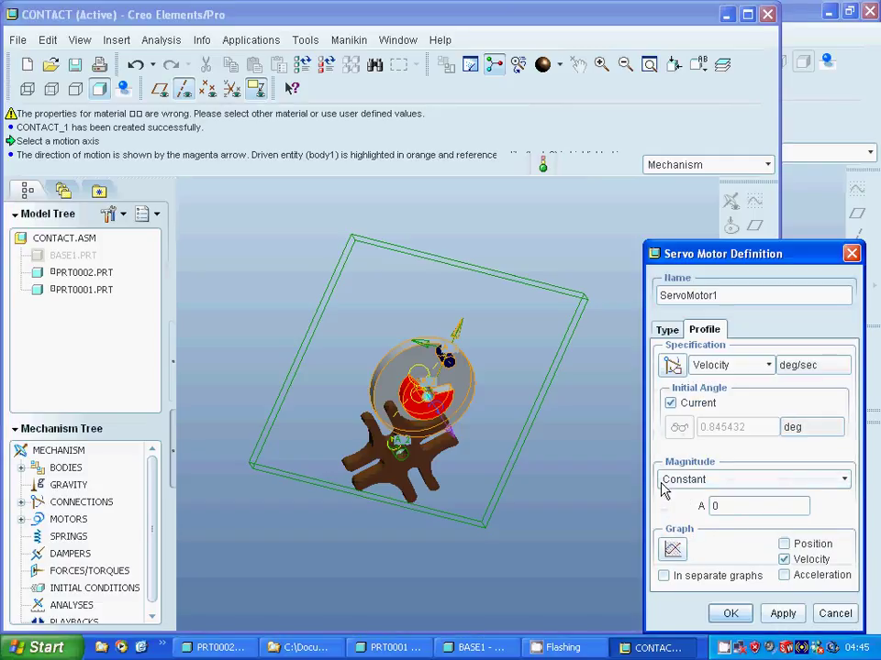
{"action": "left_click", "coordinate": [720, 505]}
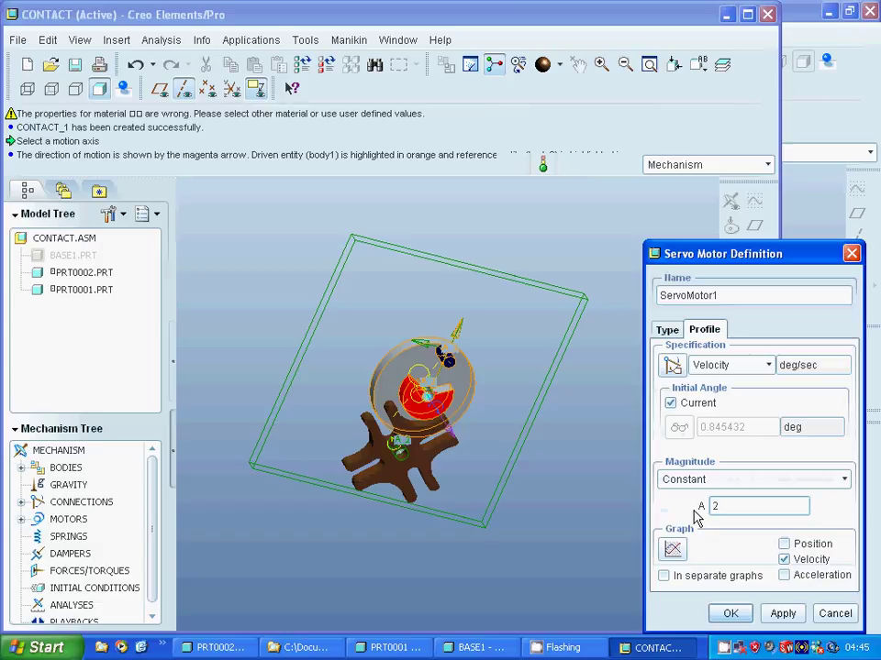
{"action": "left_click", "coordinate": [782, 614]}
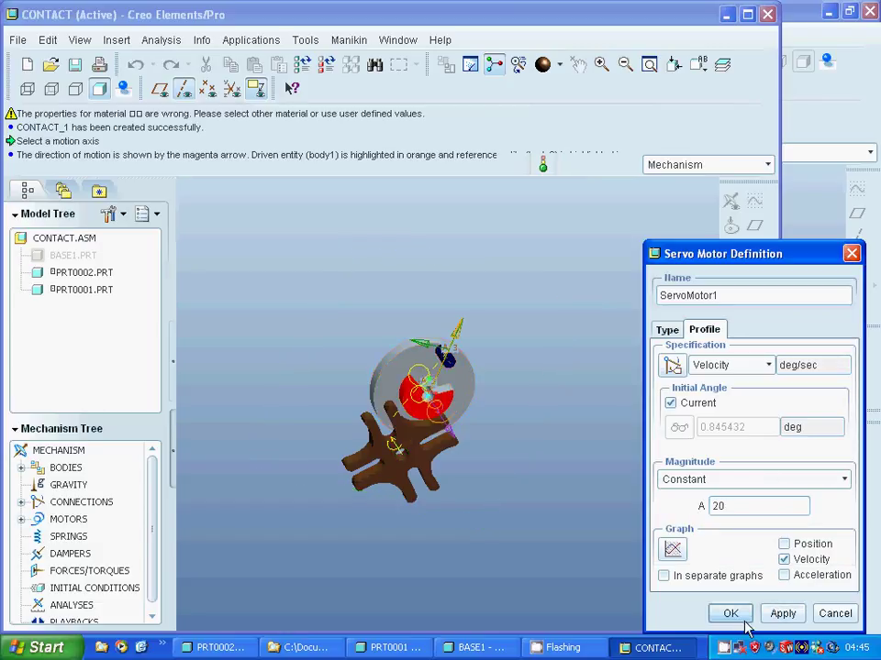
{"action": "left_click", "coordinate": [730, 614]}
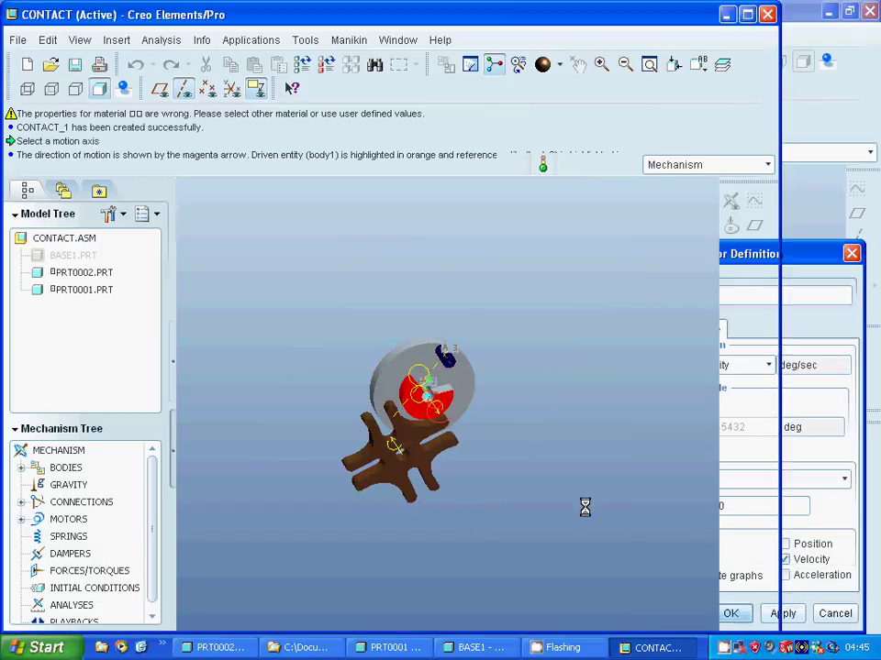
Define a Kinematic analysis with end time 50 and frame rate 2, run it and save the definition.
{"action": "left_click", "coordinate": [731, 358]}
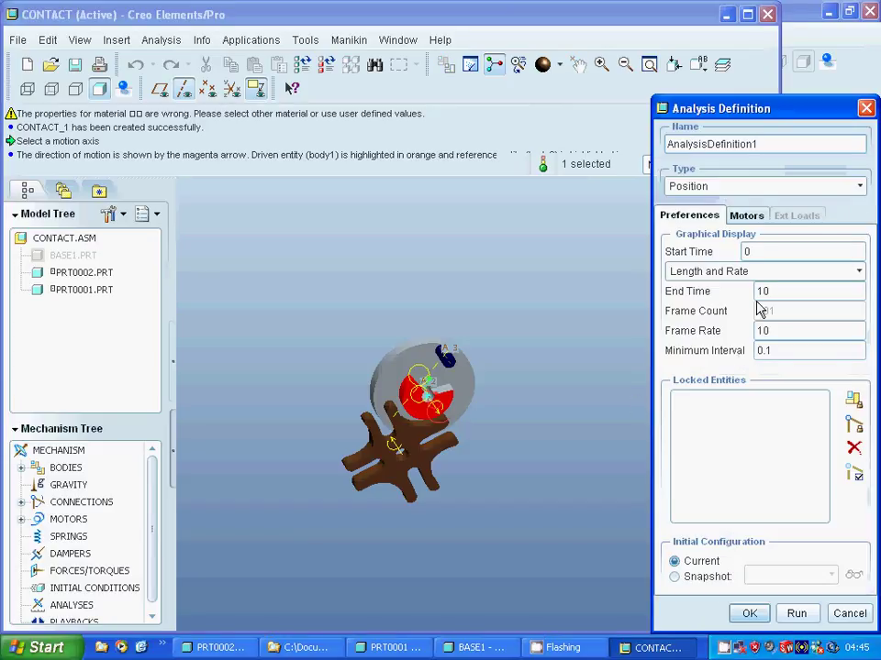
{"action": "left_click", "coordinate": [858, 186]}
{"action": "left_click", "coordinate": [759, 220]}
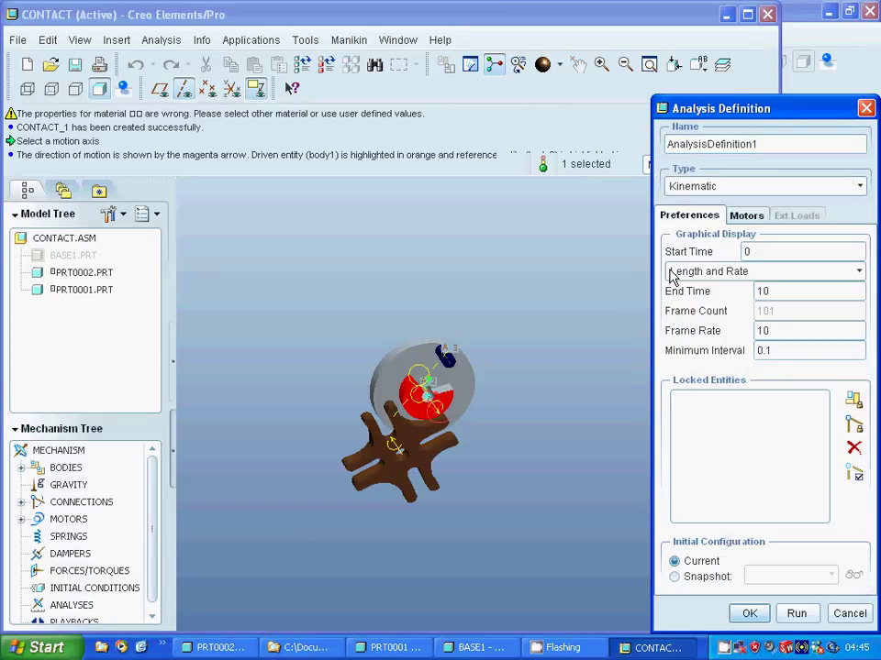
{"action": "double_click", "coordinate": [763, 291]}
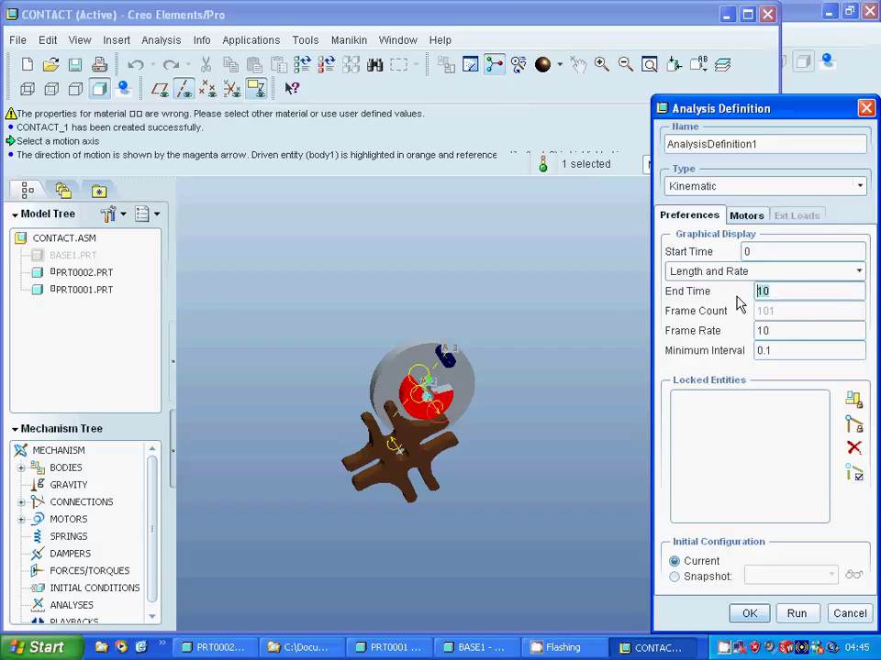
{"action": "type", "text": "50"}
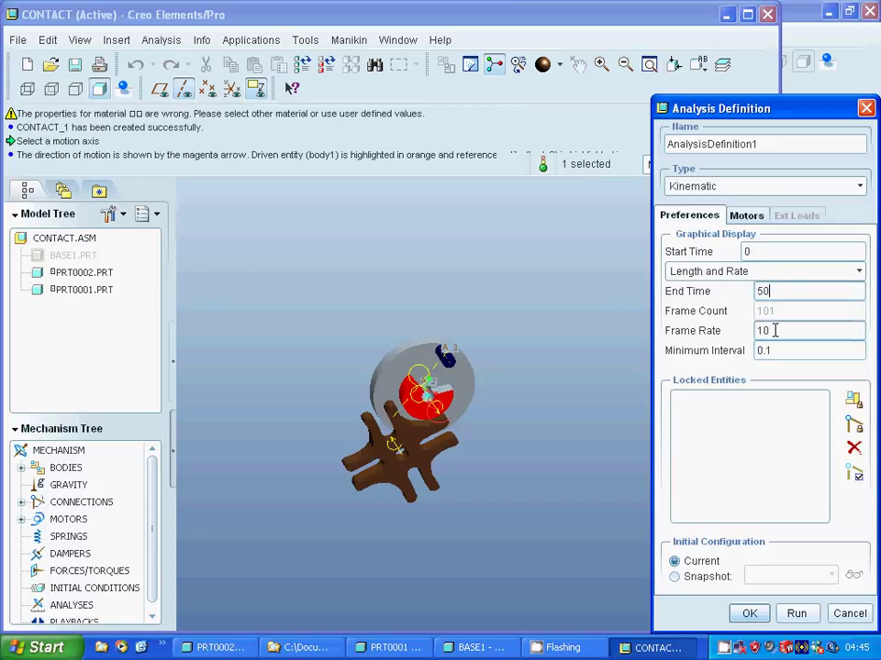
{"action": "left_click_drag", "start_coordinate": [774, 331], "coordinate": [752, 331]}
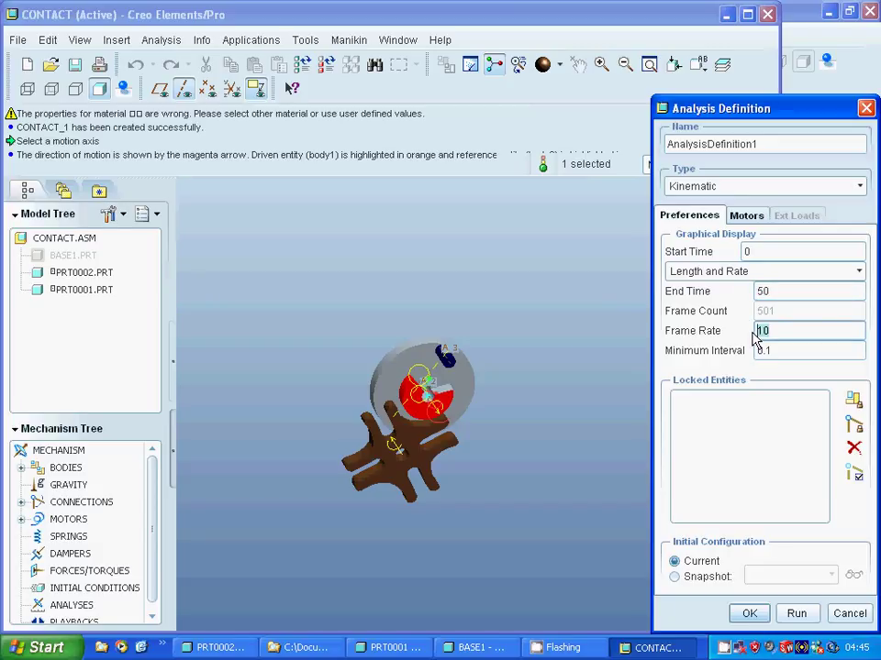
{"action": "type", "text": "2"}
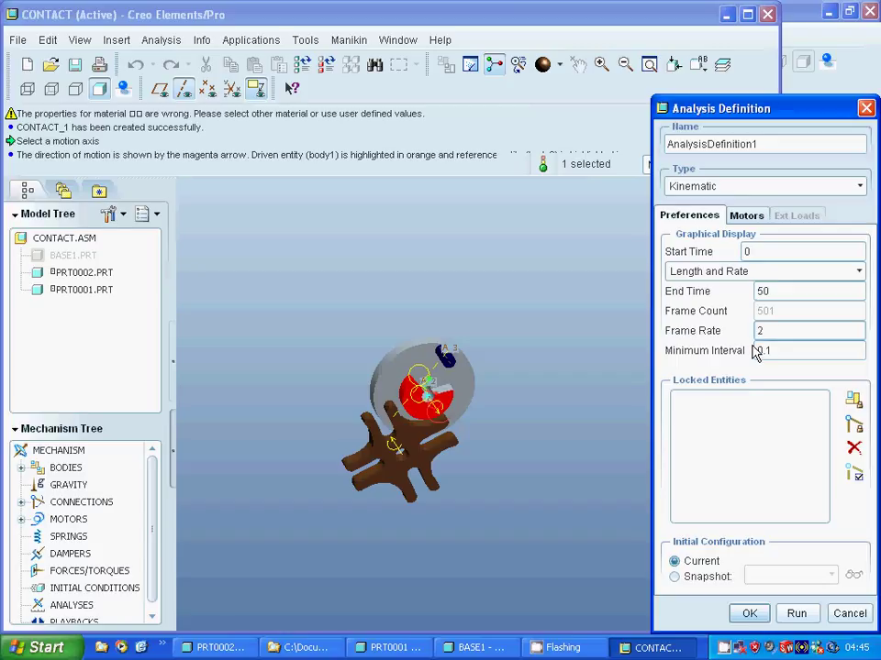
{"action": "left_click", "coordinate": [795, 614]}
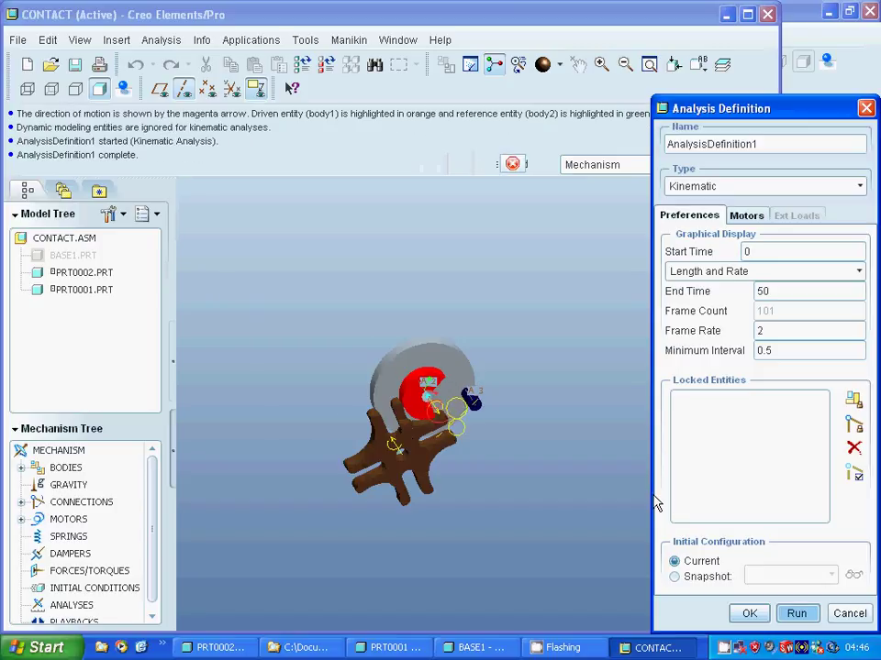
{"action": "left_click", "coordinate": [749, 614]}
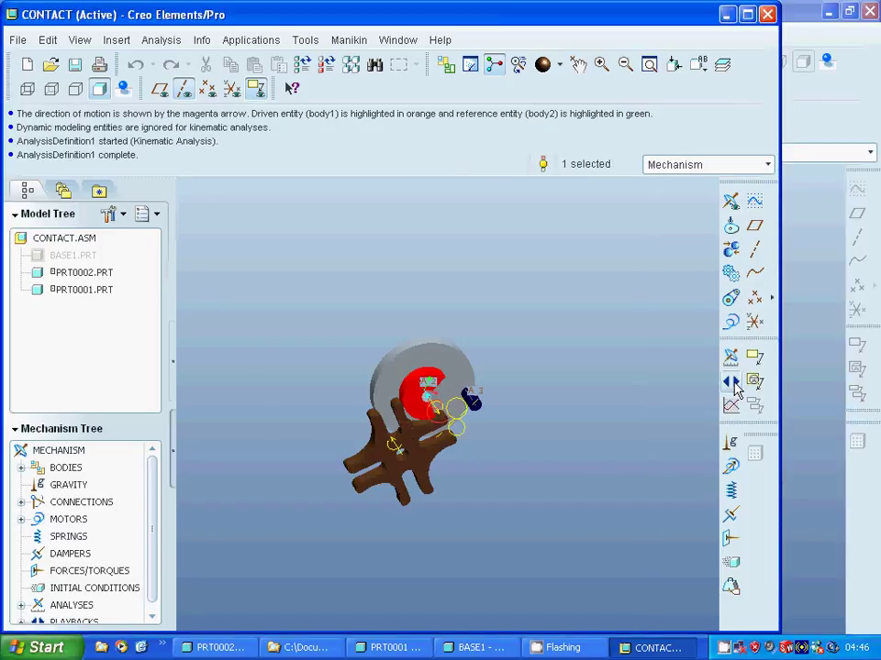
Play back the AnalysisDefinition1 result set at maximum speed with back-and-forth repetition, and close the playback.
{"action": "left_click", "coordinate": [731, 381]}
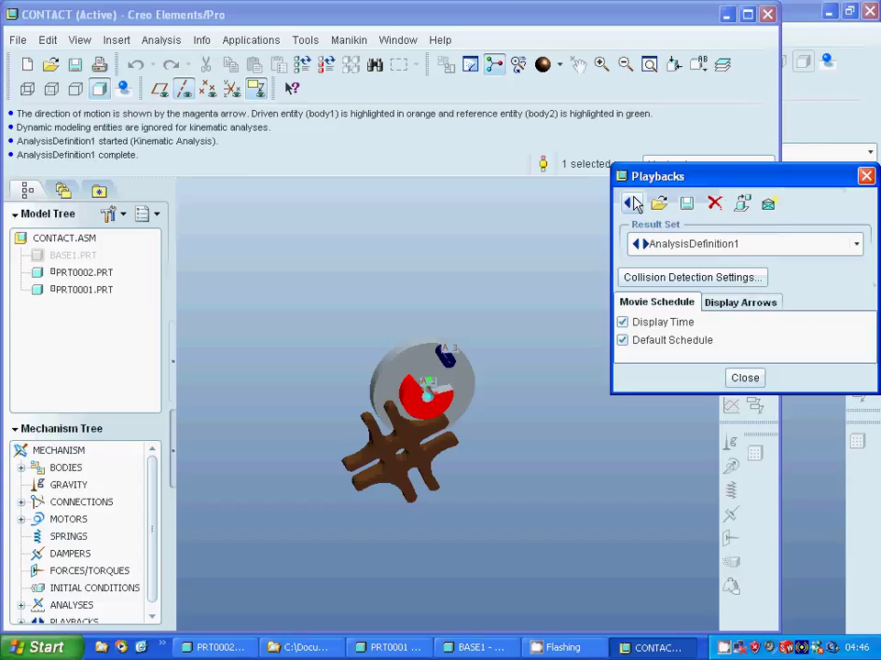
{"action": "left_click", "coordinate": [631, 203]}
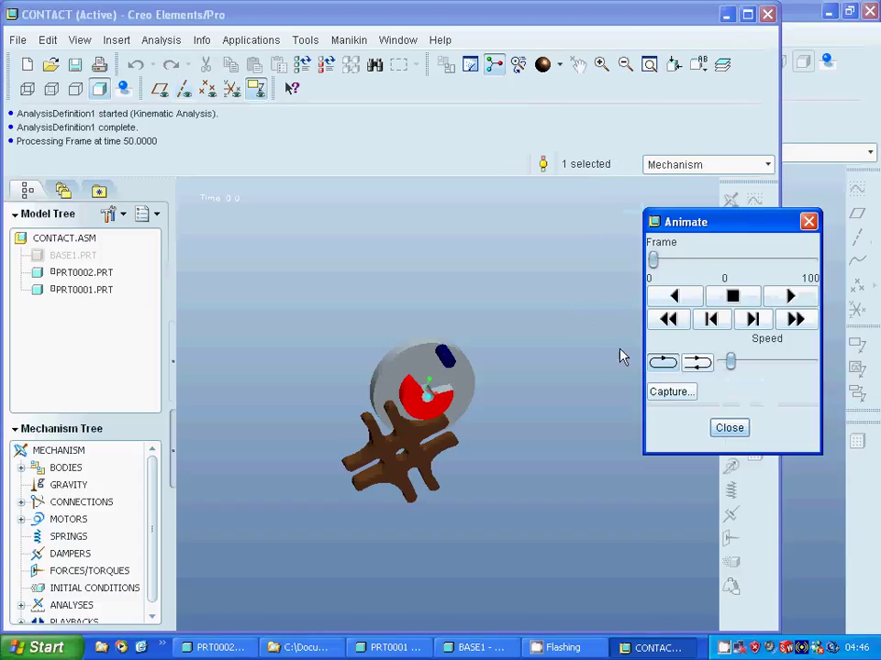
{"action": "left_click_drag", "start_coordinate": [731, 365], "coordinate": [813, 367]}
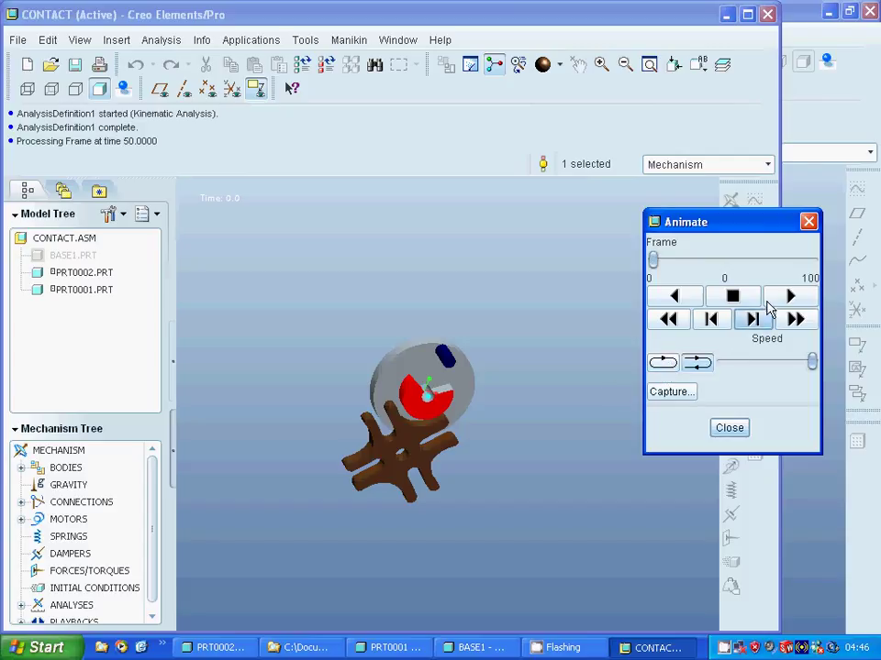
{"action": "left_click", "coordinate": [791, 296]}
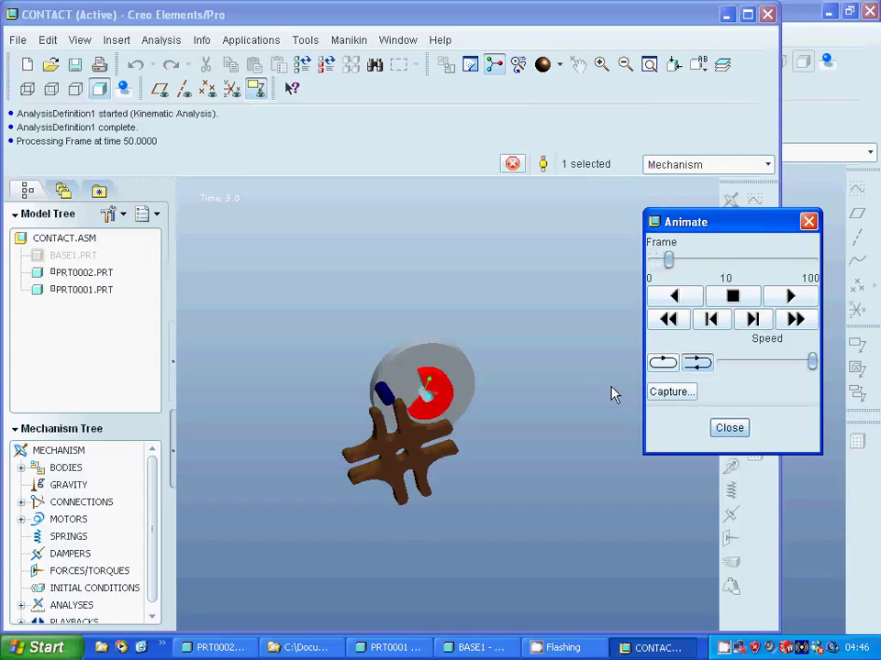
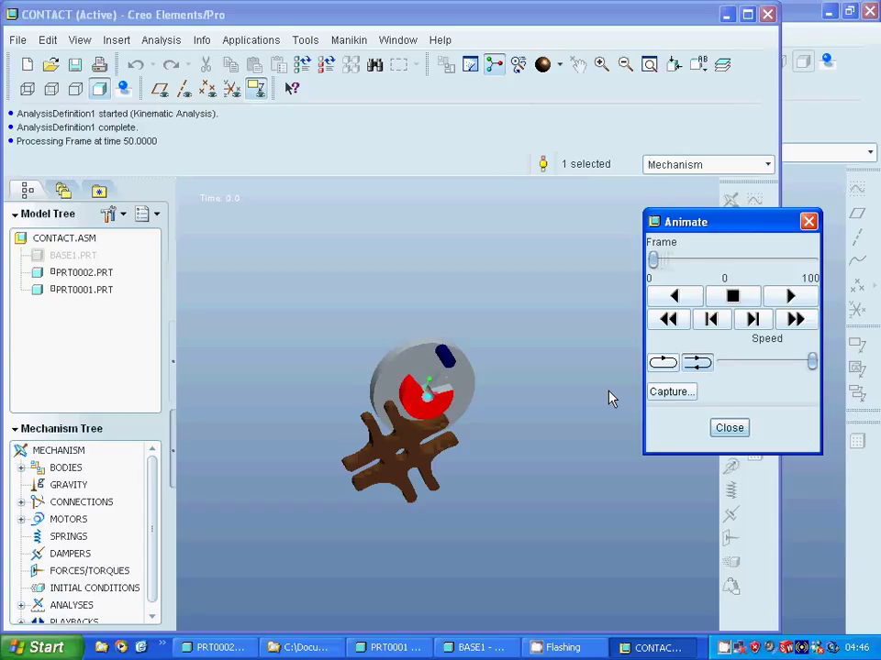
{"action": "left_click", "coordinate": [729, 428]}
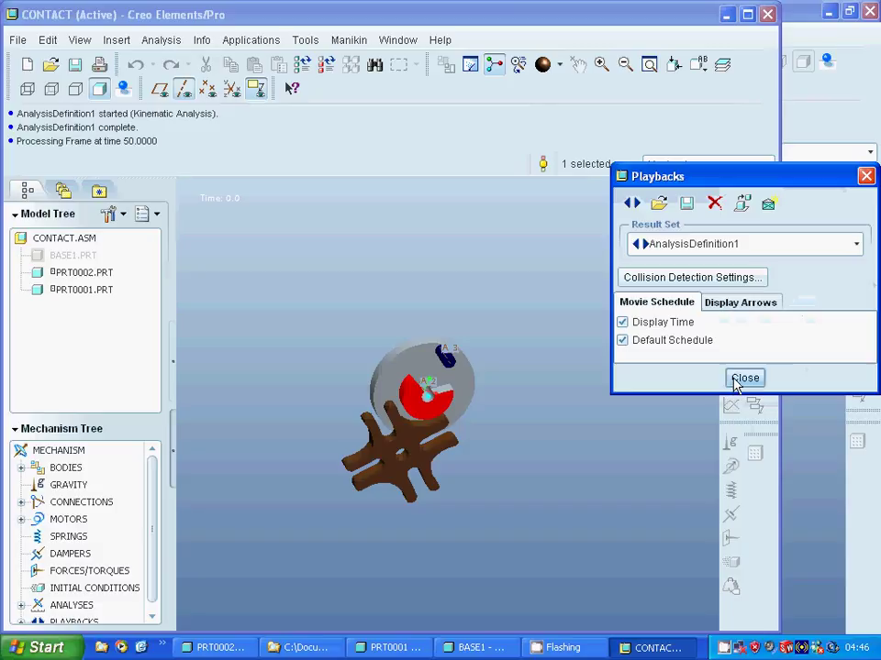
{"action": "left_click", "coordinate": [737, 380]}
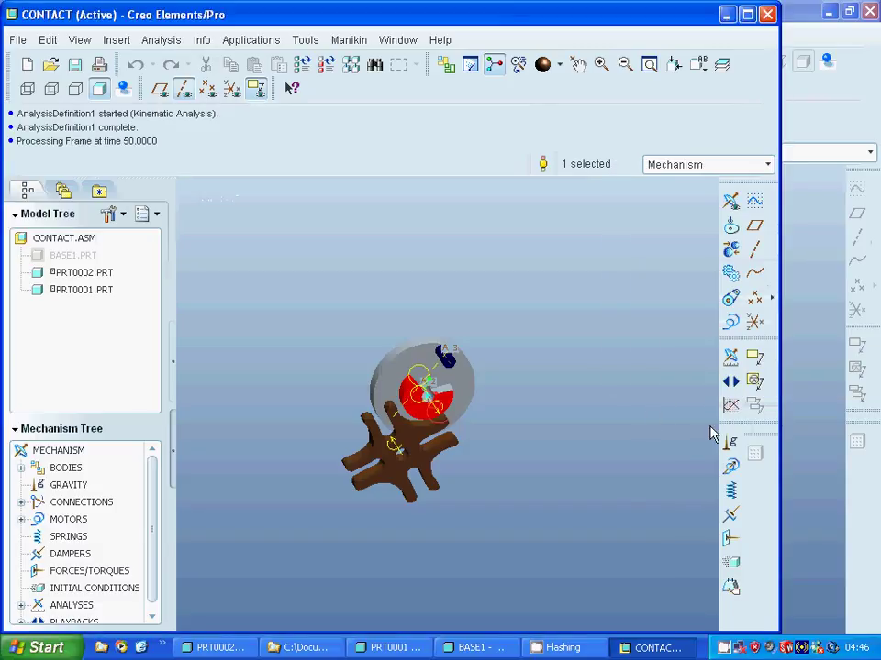
Define measure1 as the position magnitude of an edge end on the Geneva wheel at each time step and graph it against time for AnalysisDefinition1.
{"action": "left_click", "coordinate": [731, 406]}
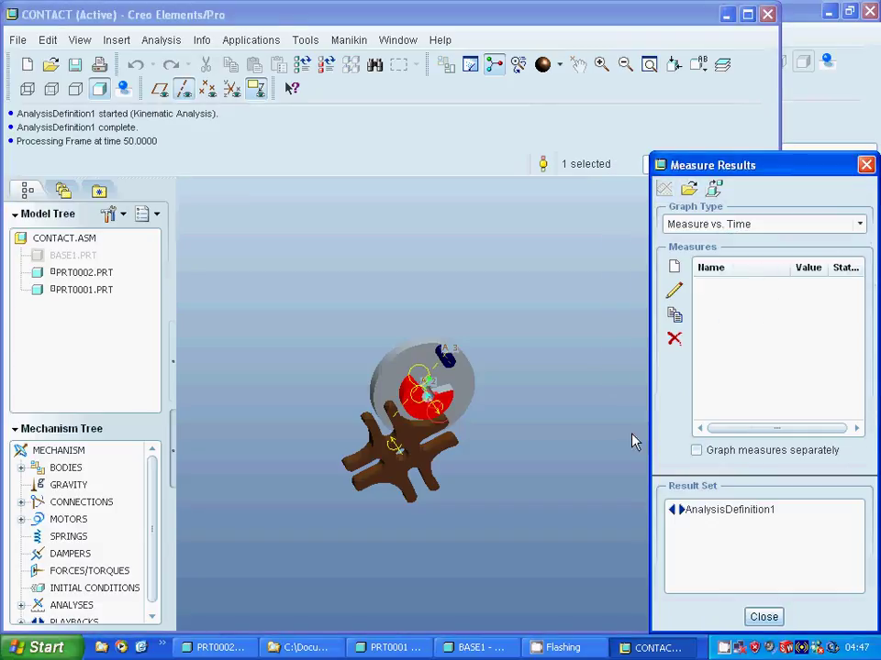
{"action": "left_click", "coordinate": [702, 515]}
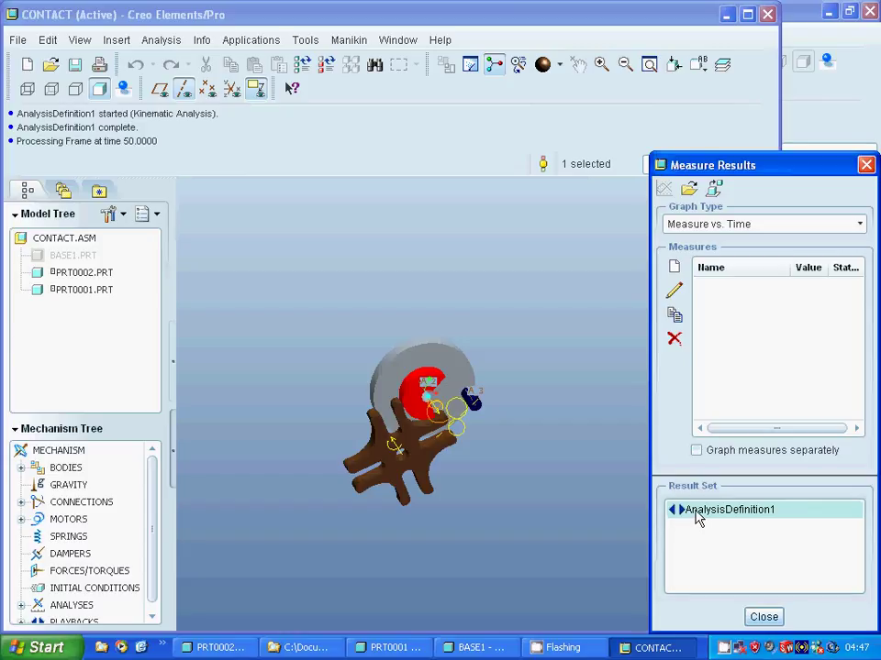
{"action": "left_click", "coordinate": [676, 272]}
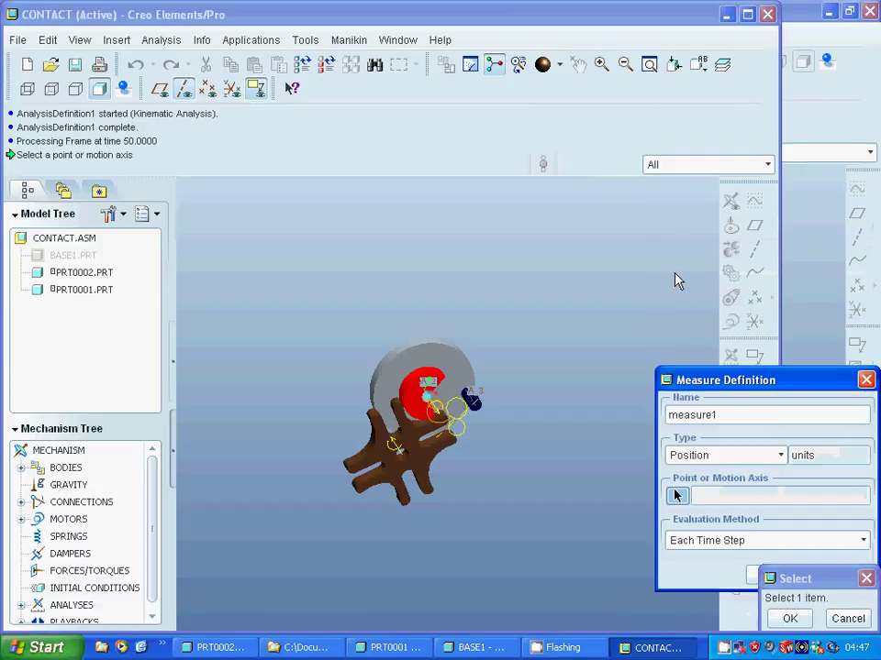
{"action": "left_click_drag", "start_coordinate": [732, 389], "coordinate": [681, 355]}
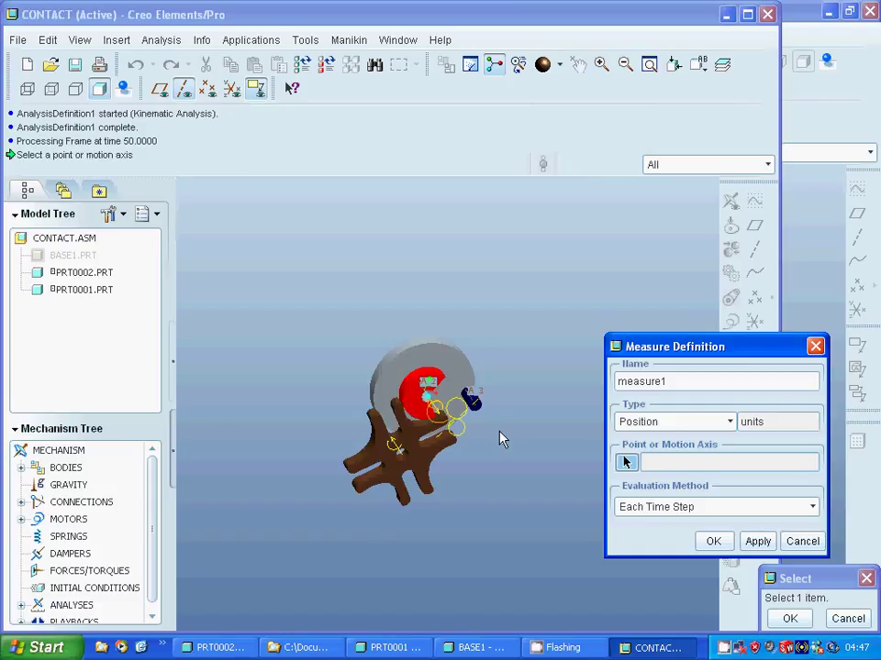
{"action": "middle_click_drag", "start_coordinate": [502, 440], "coordinate": [493, 421]}
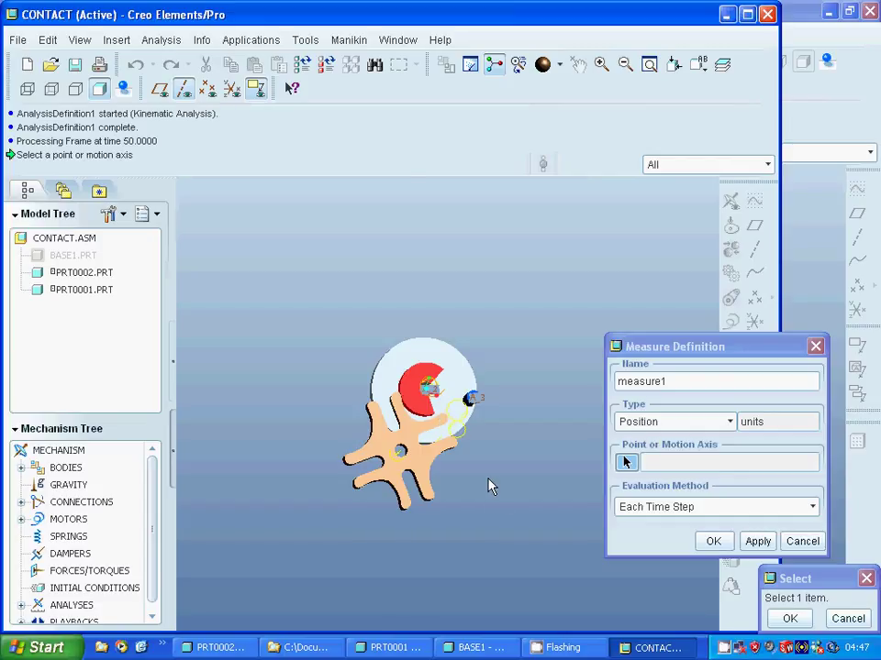
{"action": "left_click", "coordinate": [380, 456]}
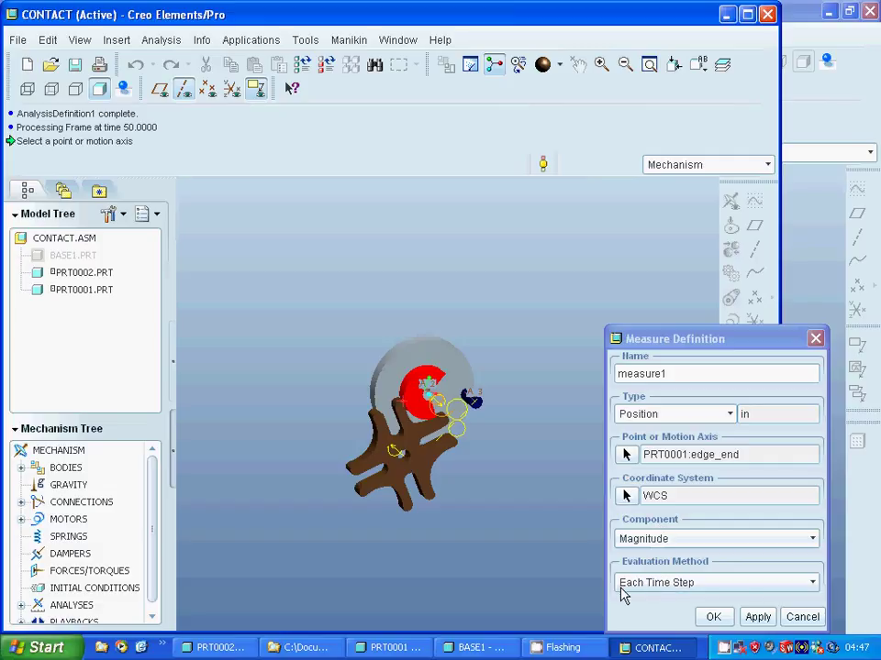
{"action": "left_click", "coordinate": [812, 586]}
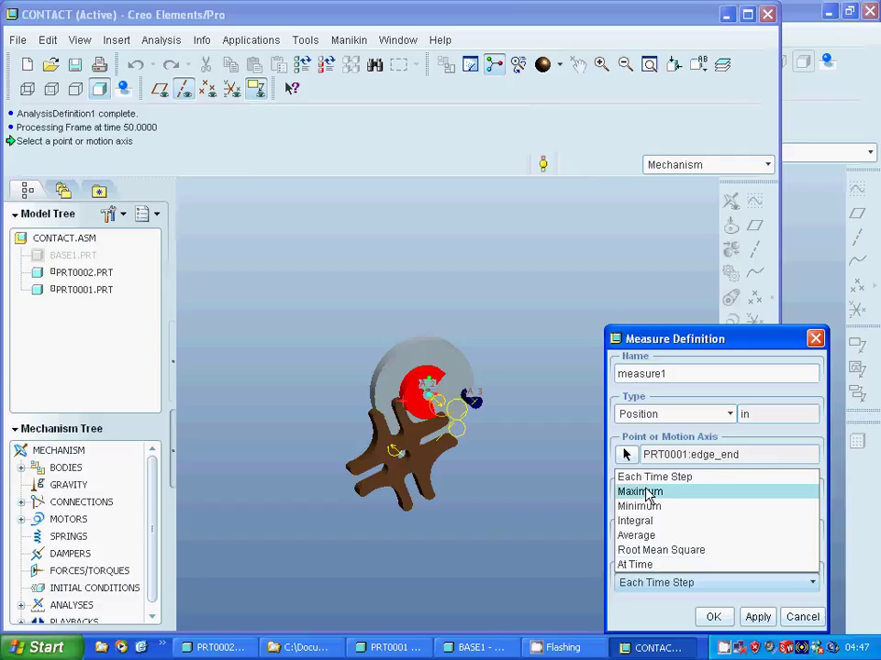
{"action": "left_click", "coordinate": [633, 478]}
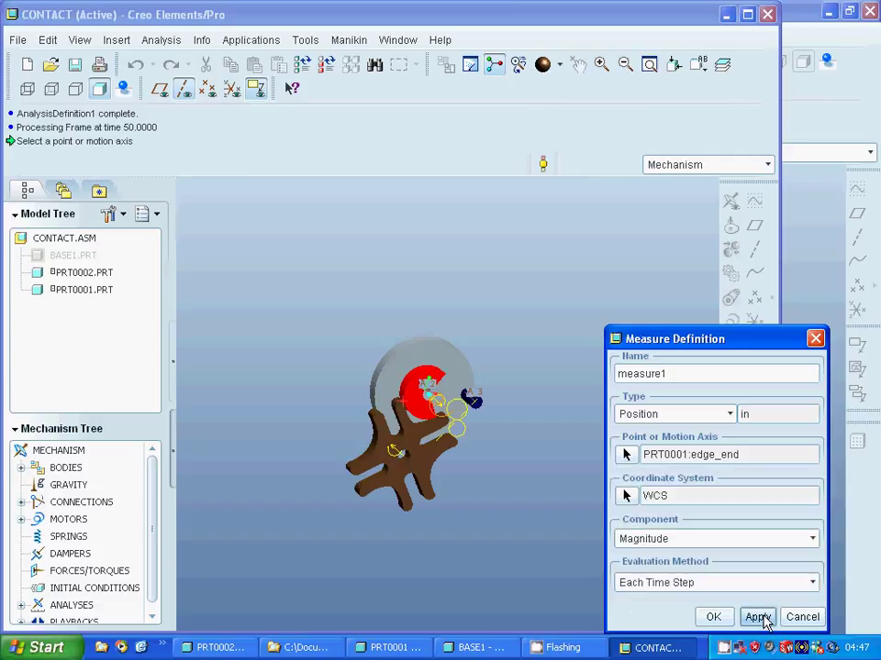
{"action": "left_click", "coordinate": [713, 617]}
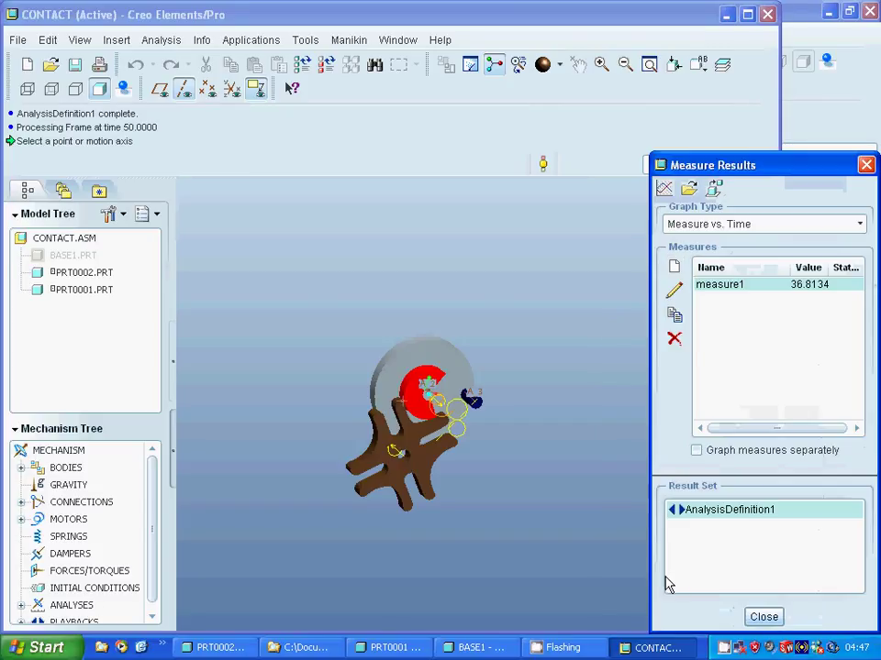
{"action": "left_click", "coordinate": [664, 189]}
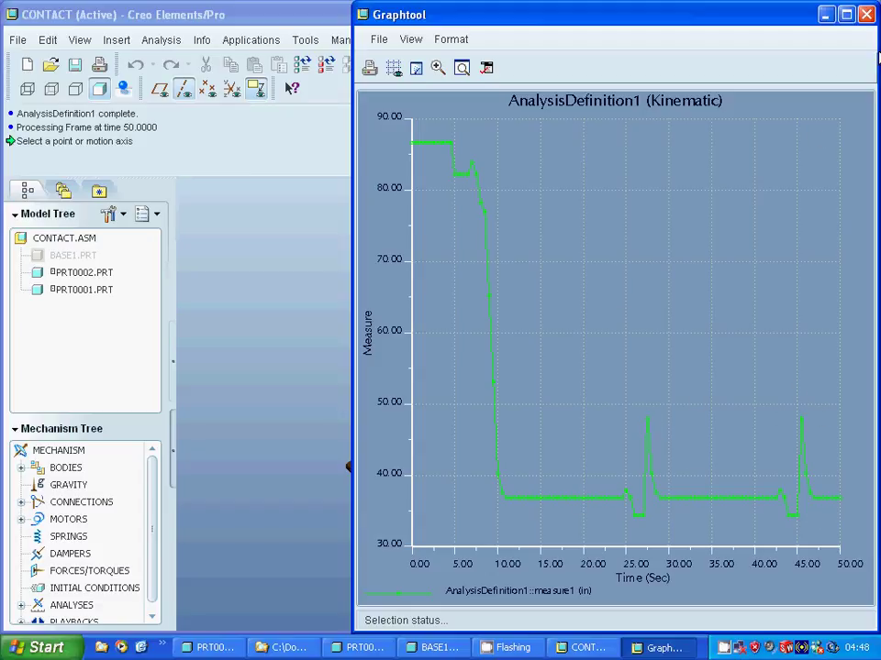
{"action": "left_click", "coordinate": [865, 14]}
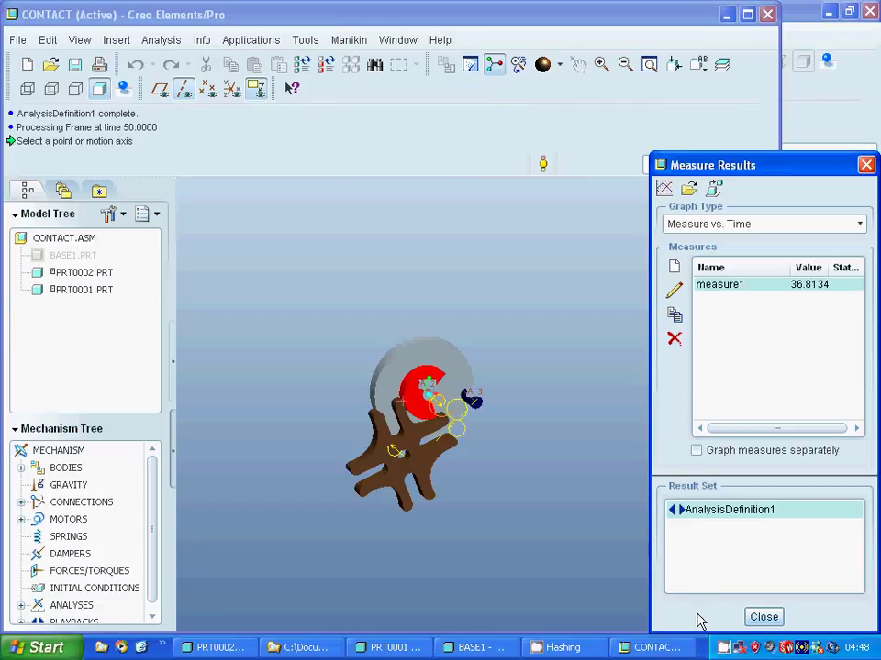